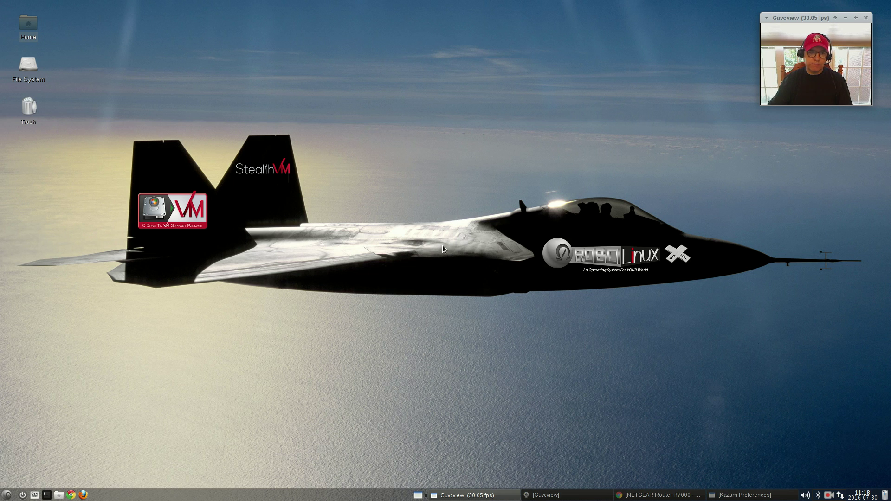
Step: Check the available network connections, then dismiss the list
left_click(83, 29)
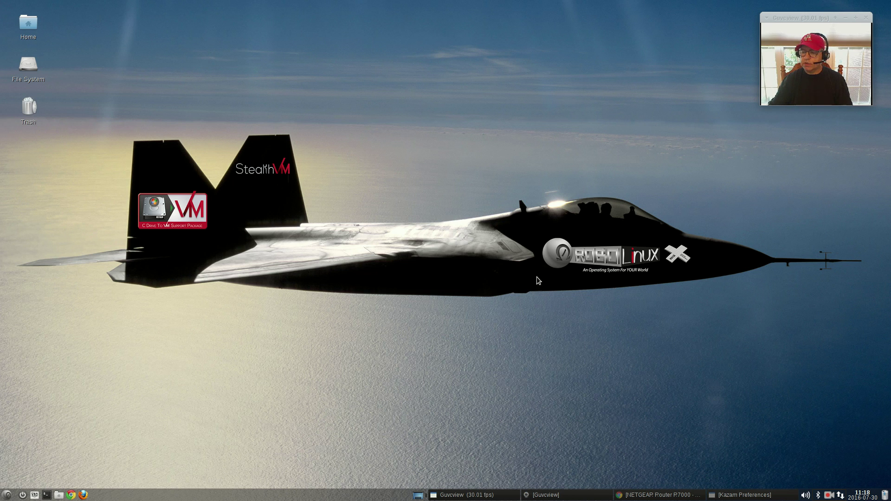
left_click(841, 496)
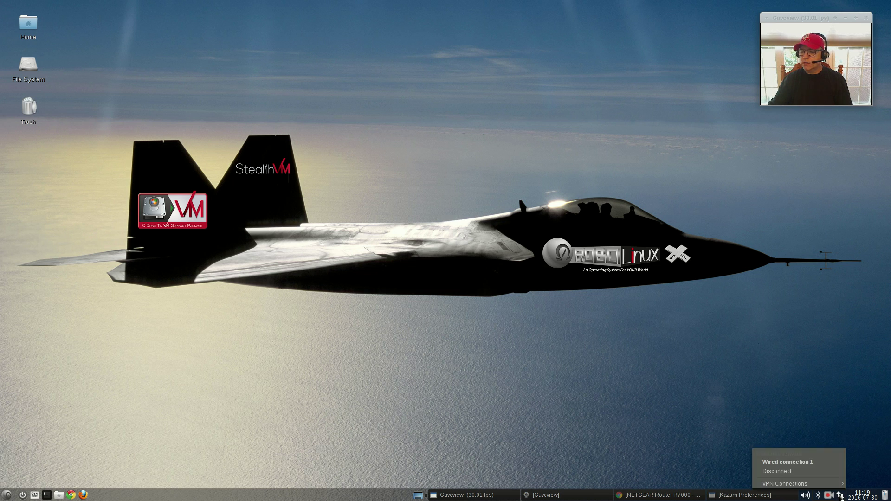
left_click(783, 419)
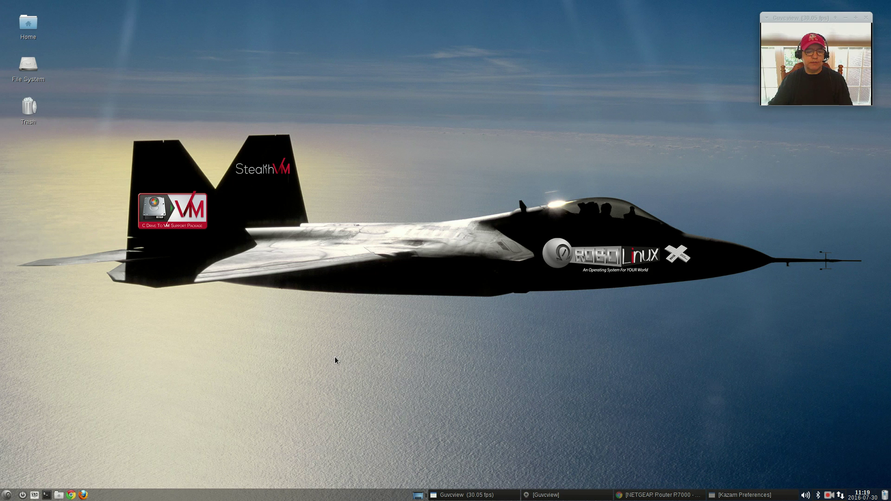
Step: Browse the application categories and examine the printer, video and Wi-Fi driver installers on offer
left_click(5, 496)
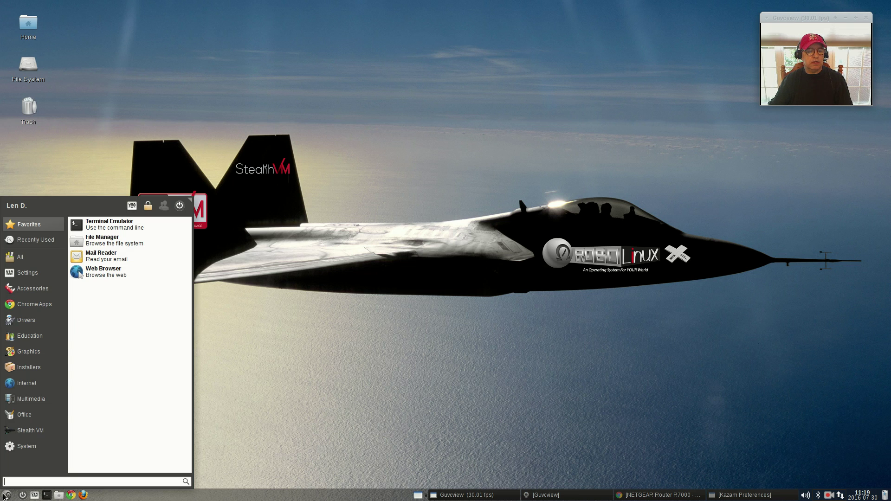
left_click(22, 417)
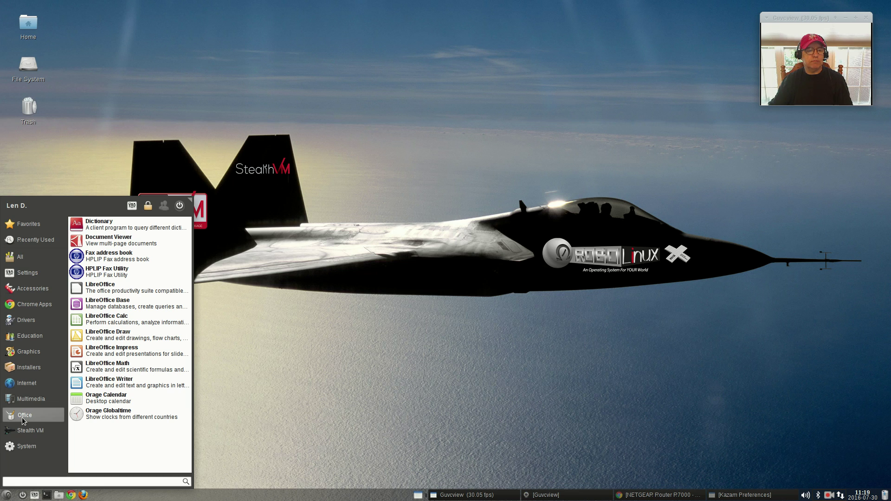
left_click(29, 426)
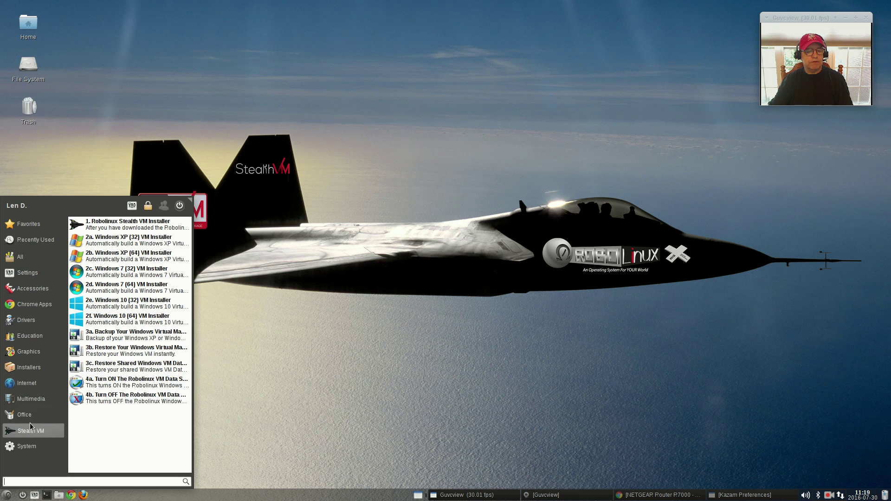
left_click(27, 383)
mouse_move(26, 449)
mouse_move(25, 434)
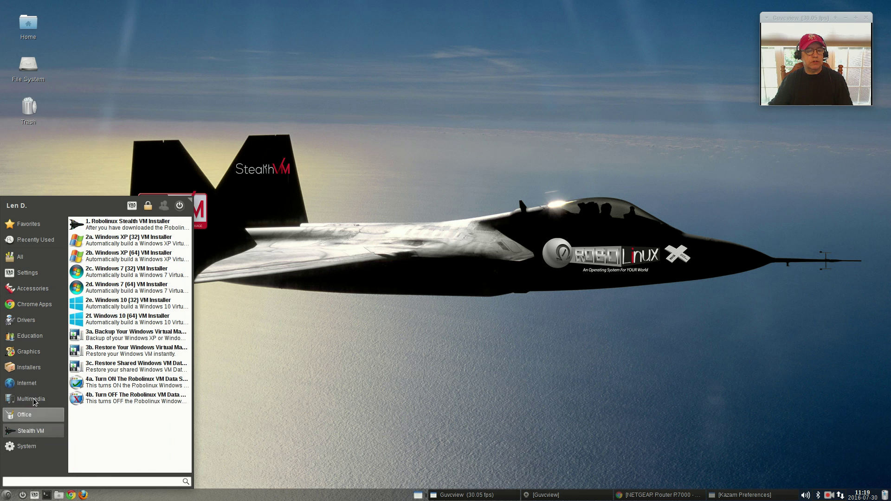
mouse_move(28, 321)
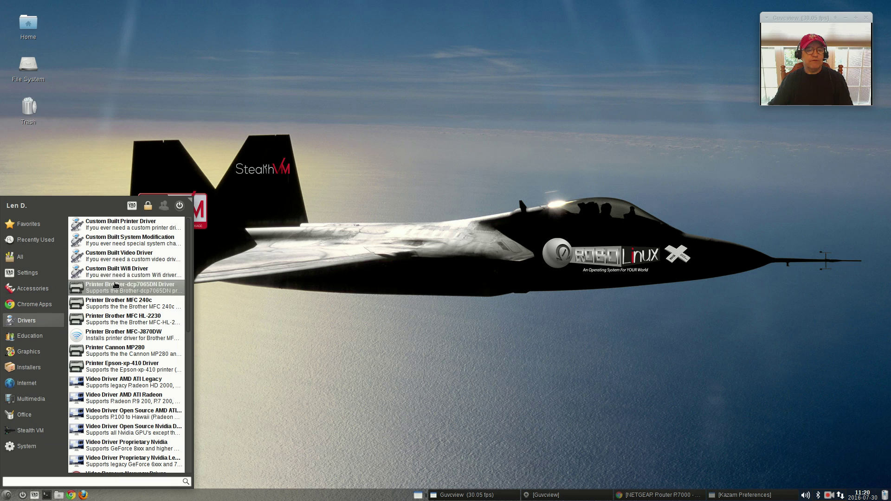
scroll(105, 384, "down", 1)
scroll(104, 384, "down", 5)
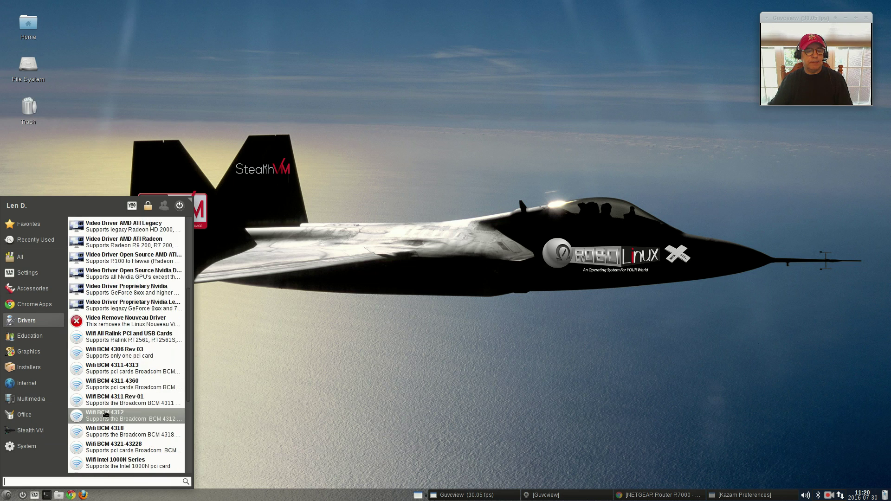
scroll(107, 423, "up", 6)
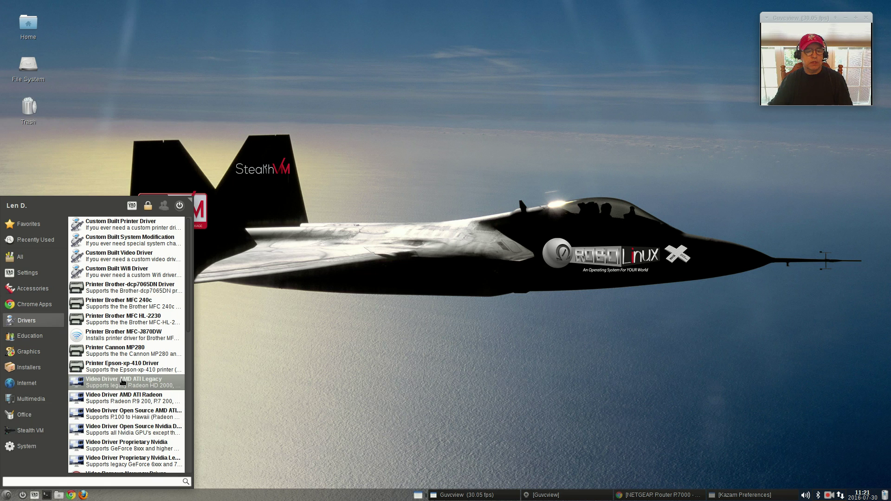
scroll(123, 381, "down", 2)
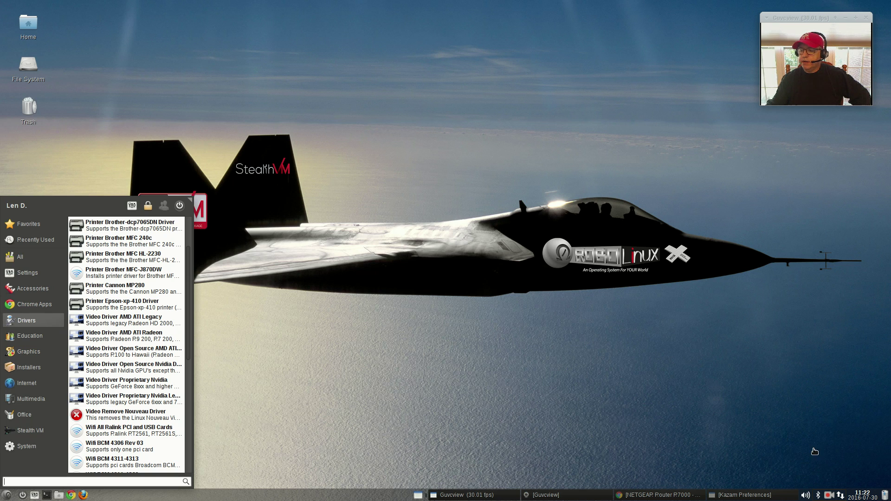
Step: Connect to the Wi-Fi network Mac_2GEXT, entering the network password
left_click(842, 497)
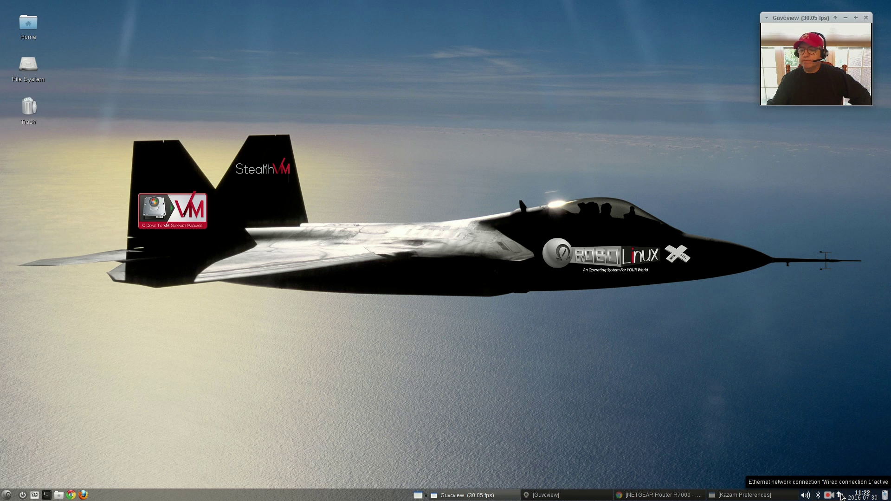
left_click(842, 497)
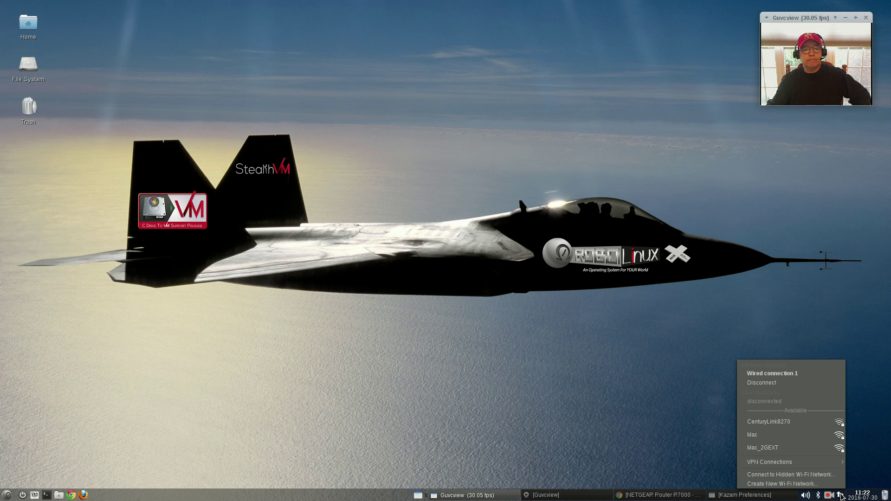
left_click(771, 448)
type("••••••••")
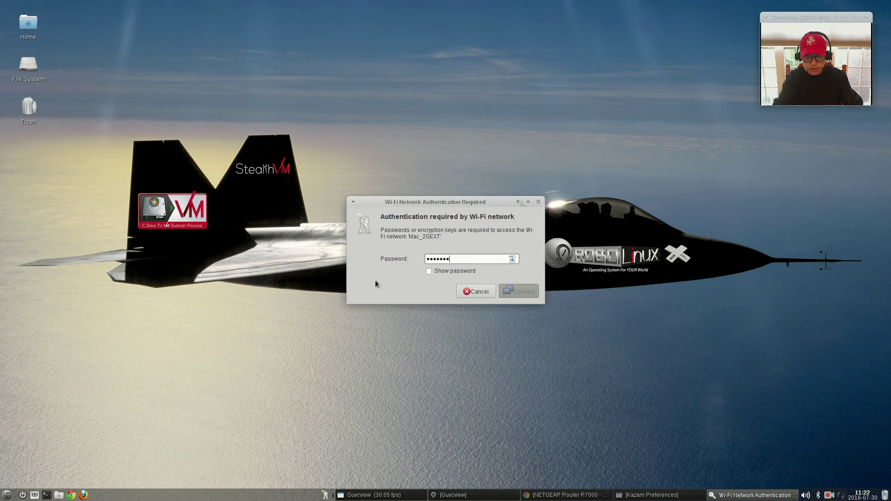
key("Return")
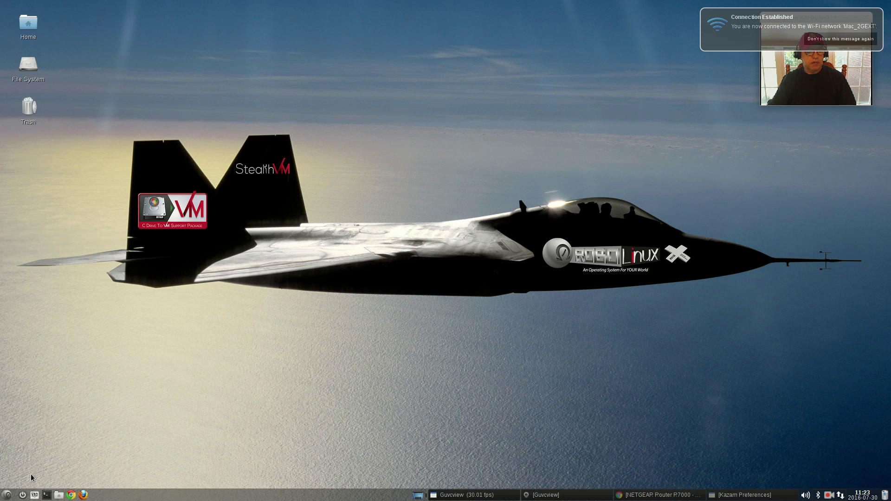
Step: Install the Wifi BCM 4311-4360 driver, authorising it with the sudo password and accepting the package installation
left_click(7, 495)
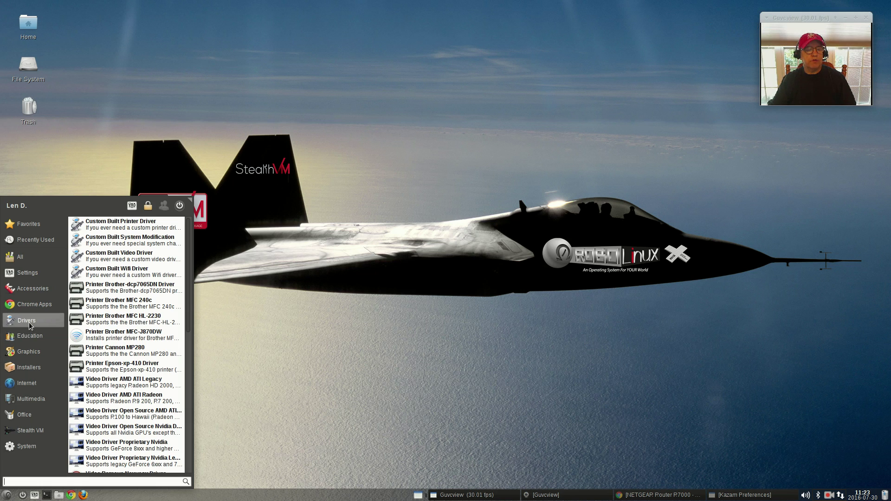
scroll(117, 354, "down", 10)
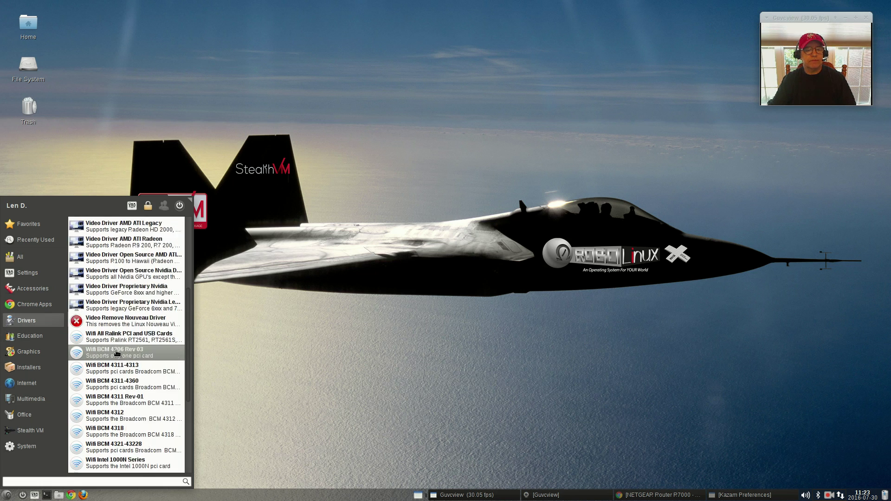
scroll(117, 354, "down", 2)
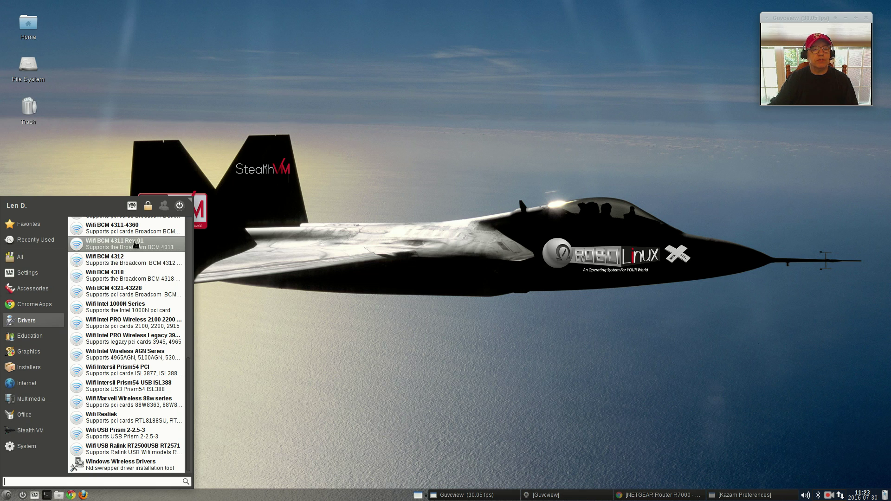
scroll(127, 252, "up", 3)
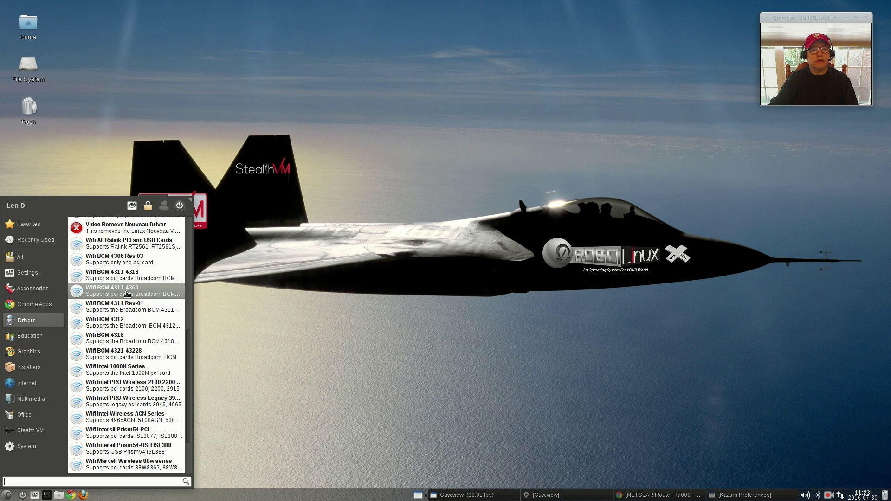
left_click(126, 293)
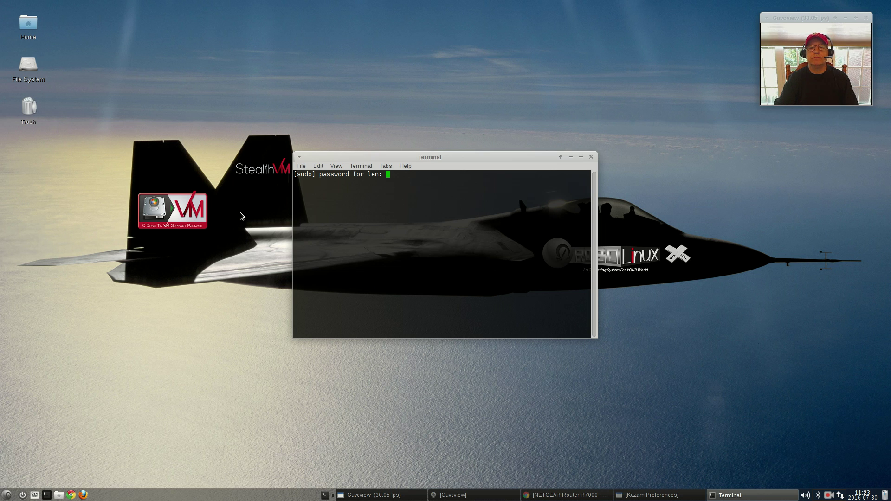
key("Return")
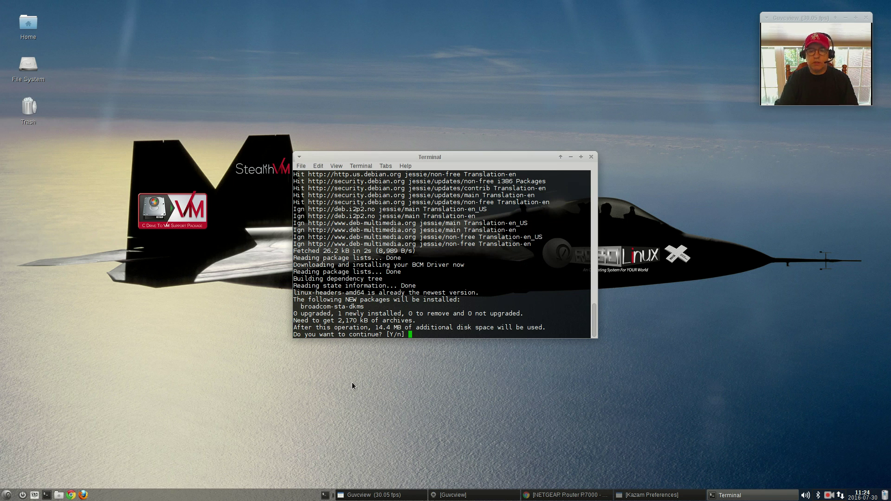
key("Return")
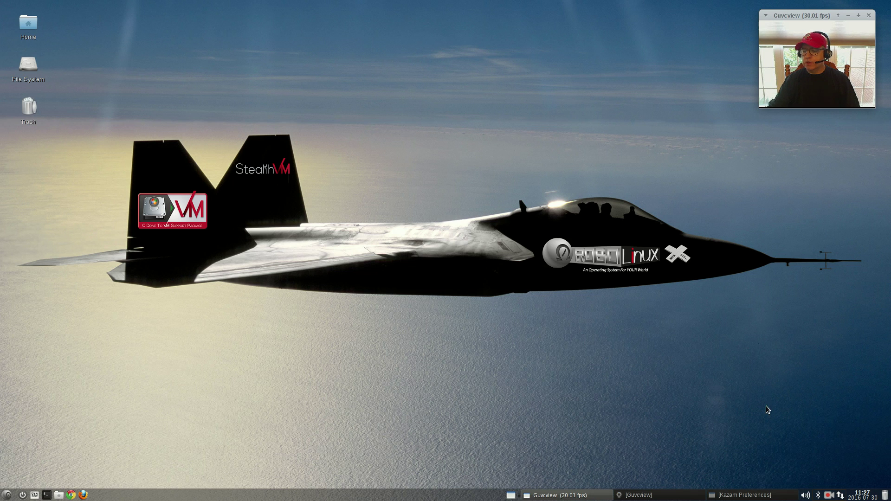
Step: Install the Video Driver Proprietary Nvidia Legacy, entering the sudo password, accepting the packages and acknowledging the nouveau conflict notice
left_click(8, 496)
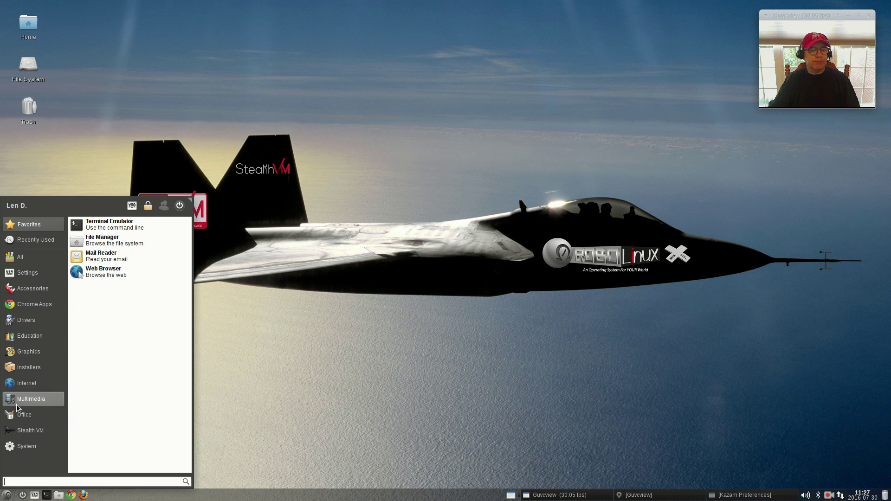
mouse_move(18, 323)
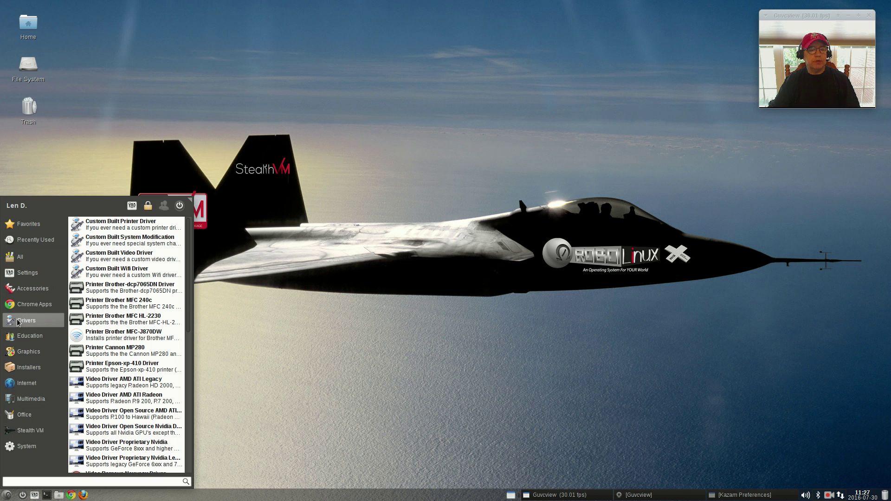
scroll(120, 332, "down", 3)
scroll(120, 332, "down", 6)
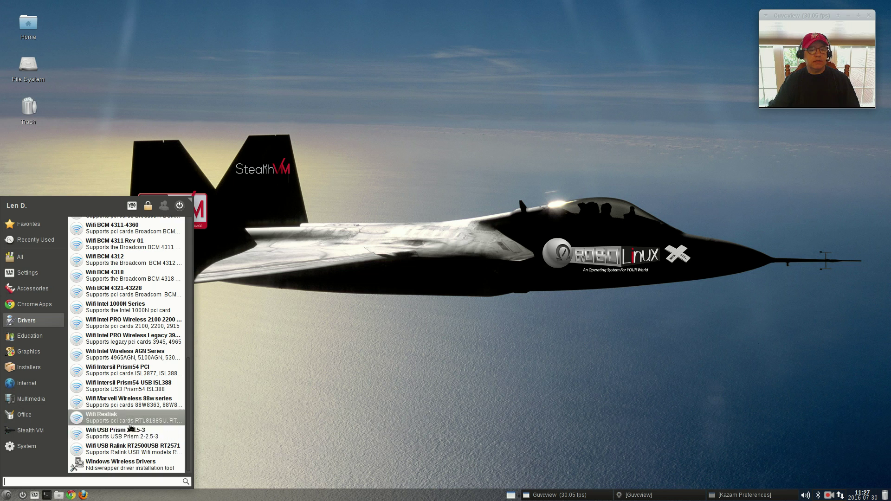
scroll(135, 448, "up", 4)
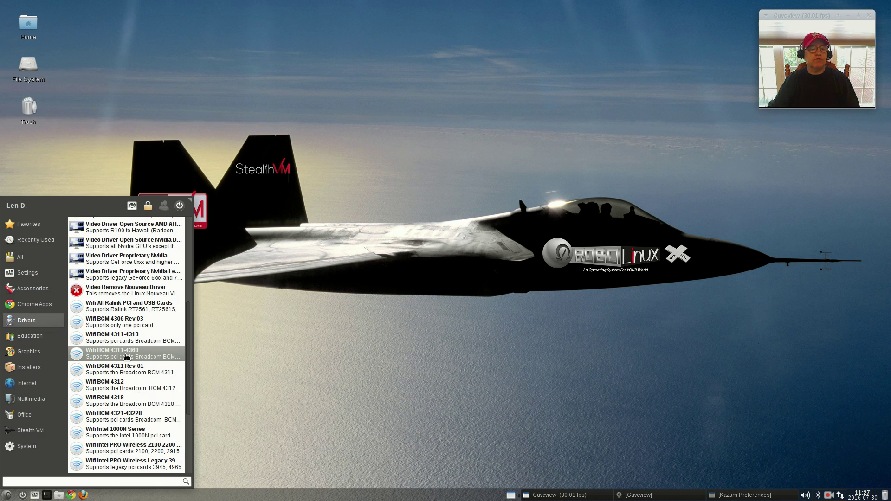
scroll(126, 356, "up", 2)
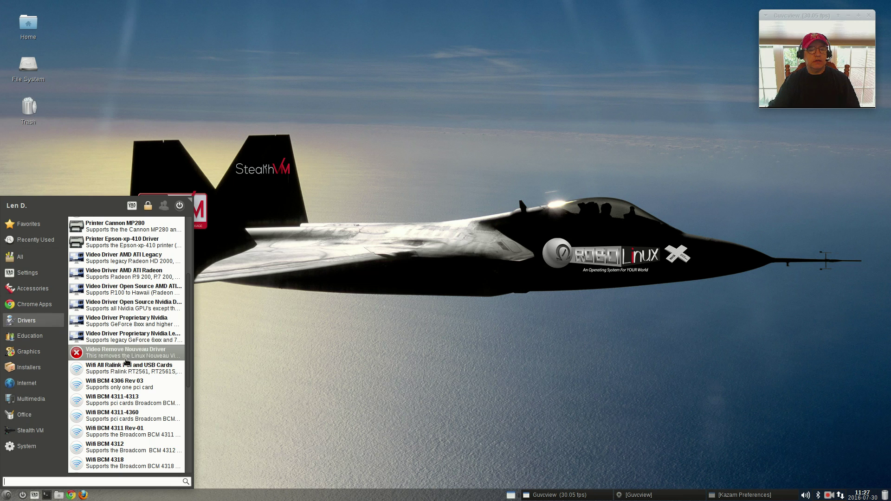
left_click(144, 337)
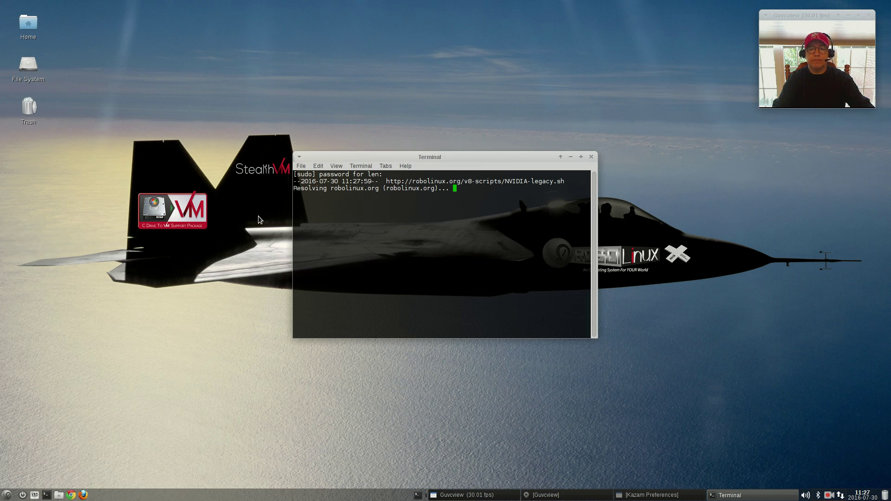
key("Return")
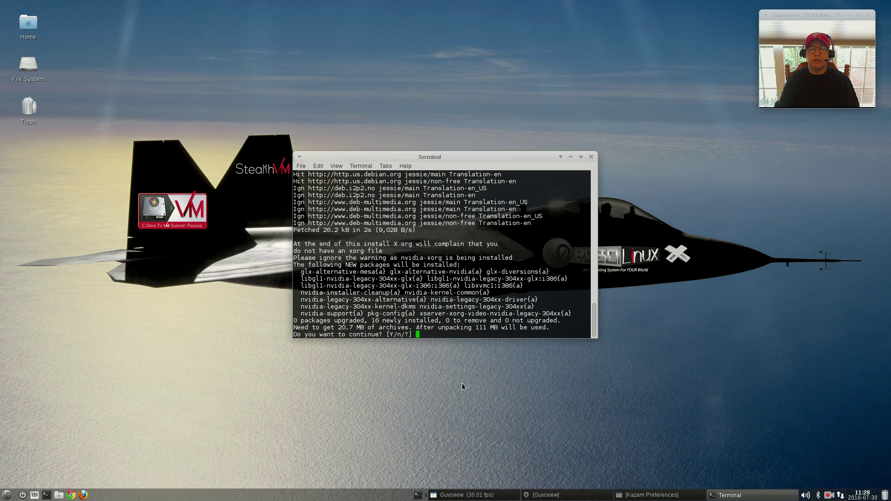
key("Return")
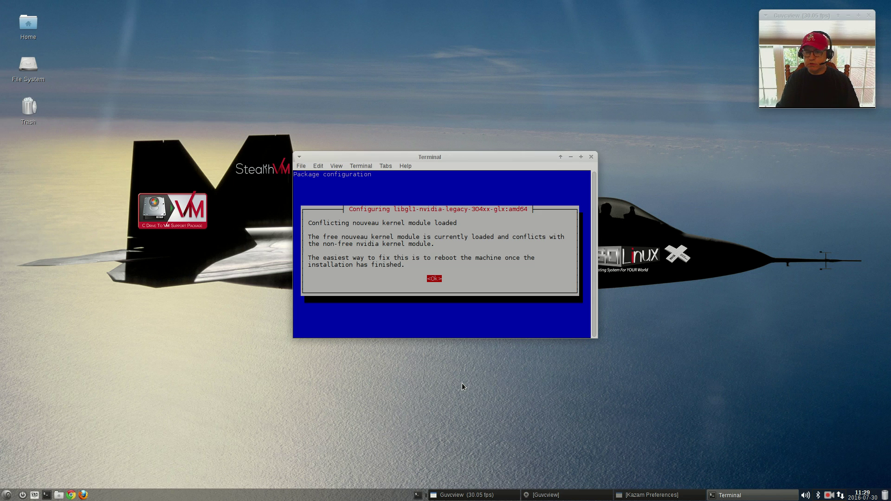
key("Return")
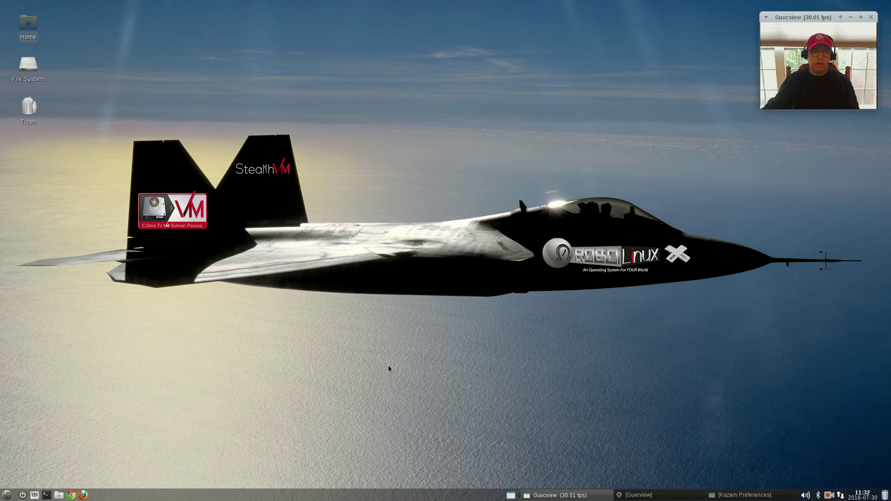
Step: Search the applications for "nv" and open NVIDIA X Server Settings (304xx legacy version) to check the installed driver
left_click(94, 27)
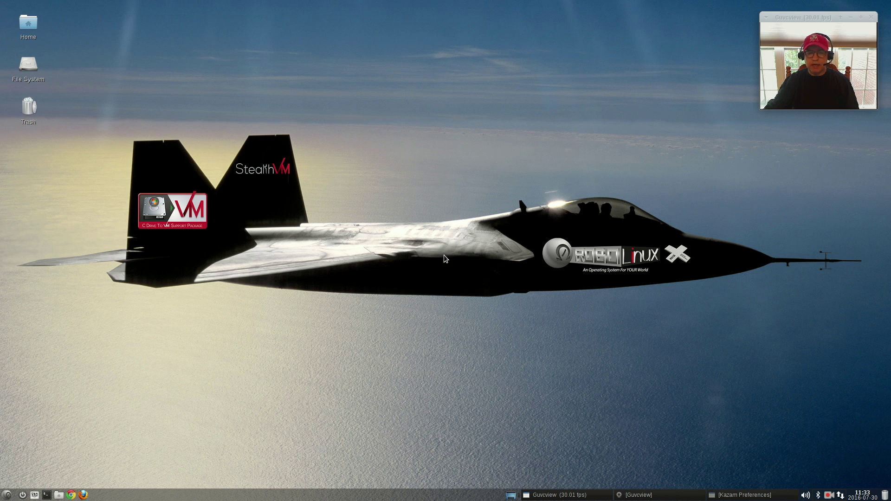
left_click(7, 495)
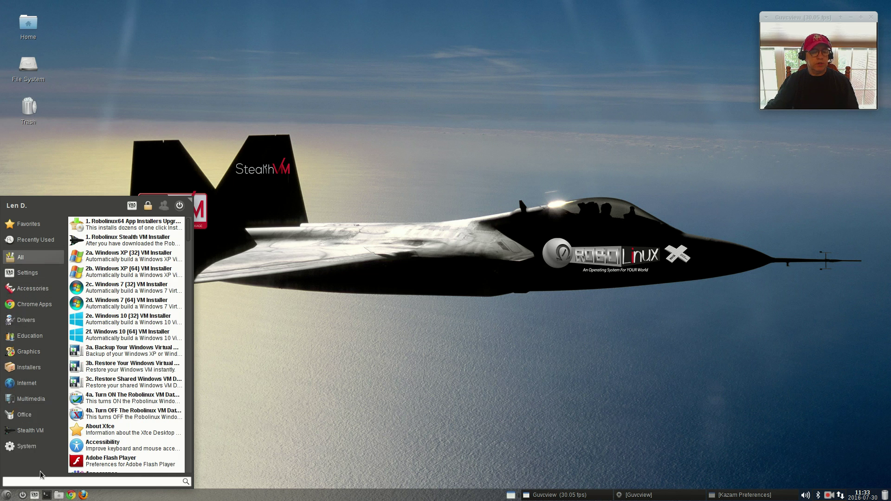
type("nv")
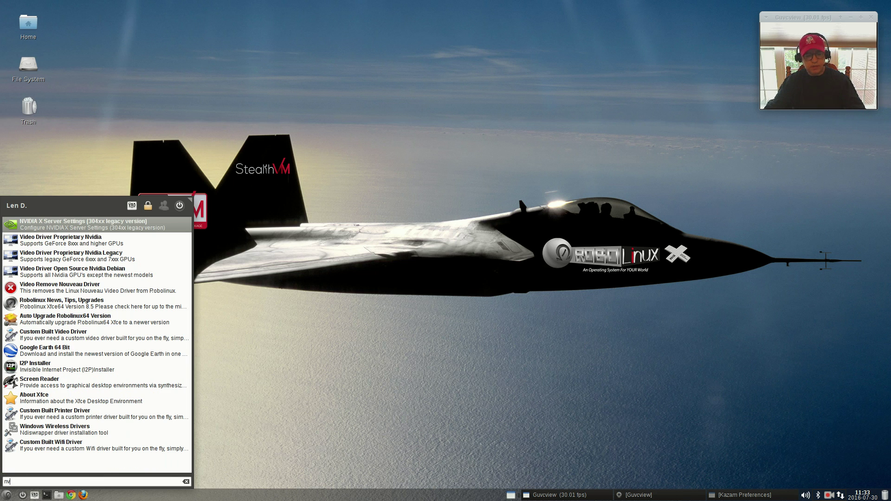
left_click(84, 220)
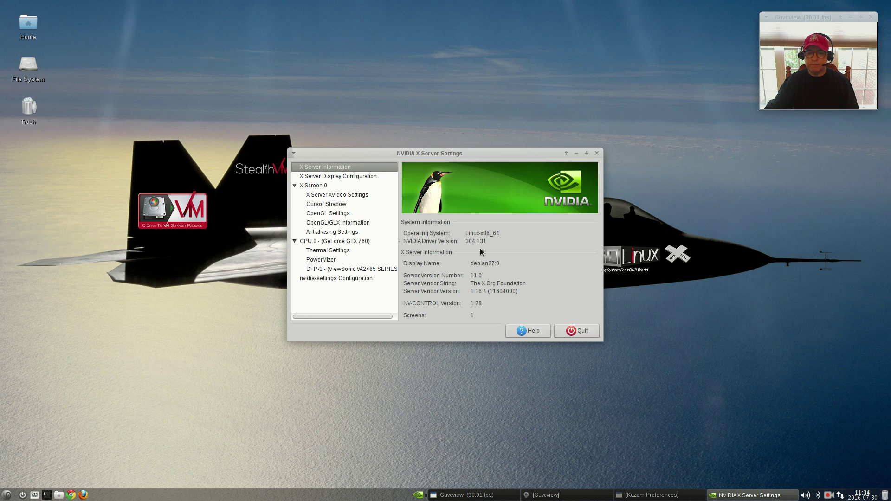
Step: Search the applications for "pr", check the configured printer in Print Settings and close it
left_click(8, 495)
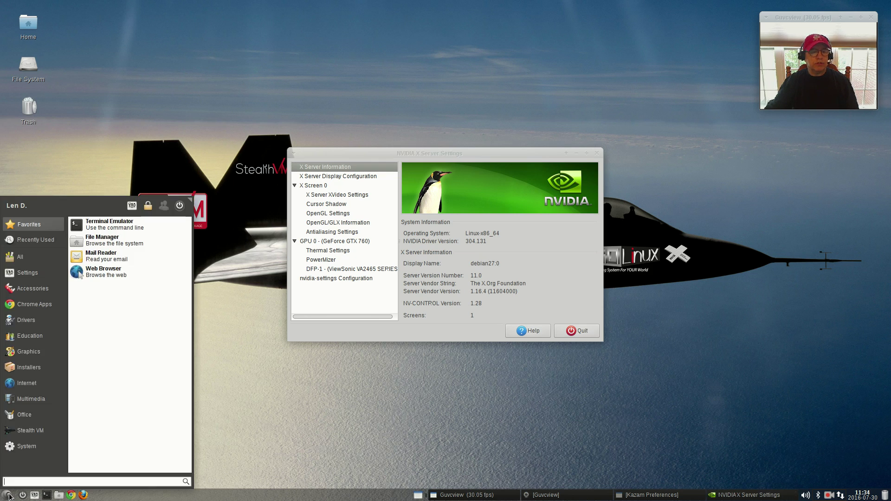
mouse_move(27, 446)
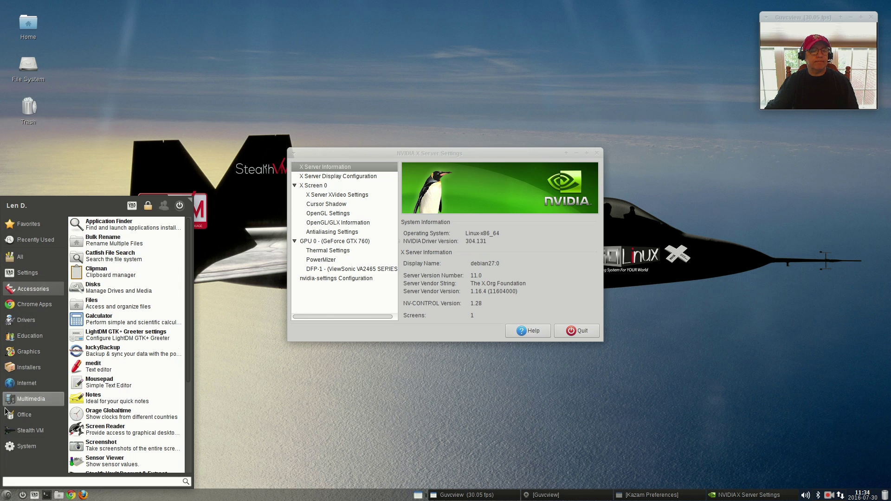
type("pr")
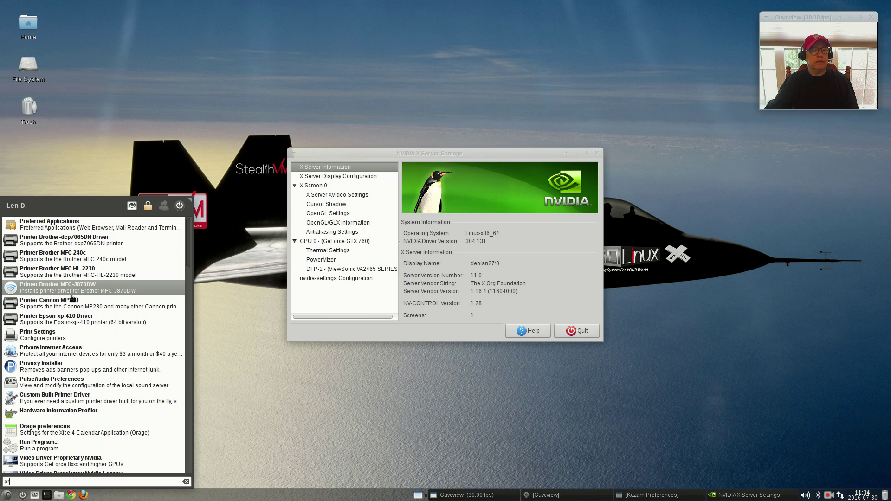
left_click(66, 334)
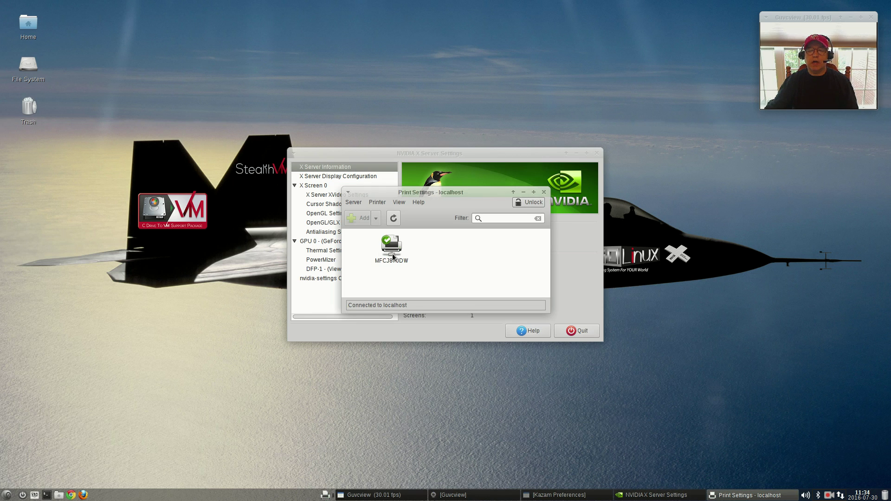
left_click(544, 192)
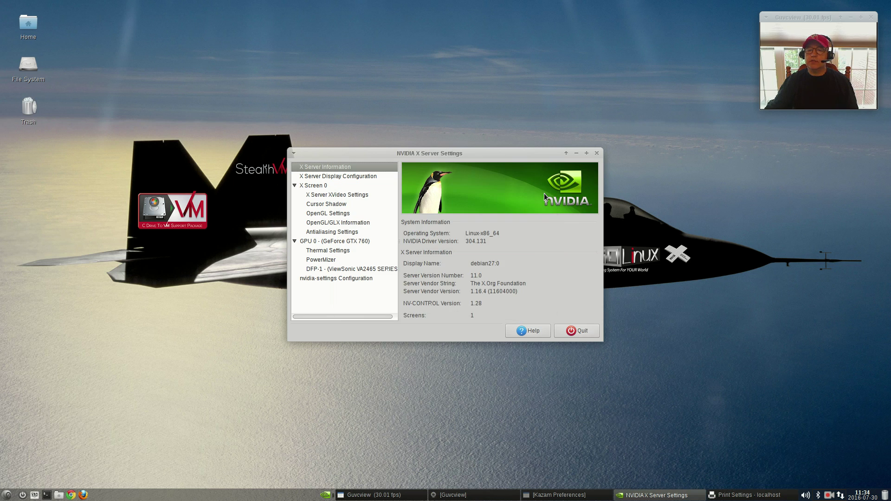
Step: Move the NVIDIA X Server Settings window aside and quit the application, confirming the exit
left_click_drag(500, 153, 439, 107)
left_click(545, 193)
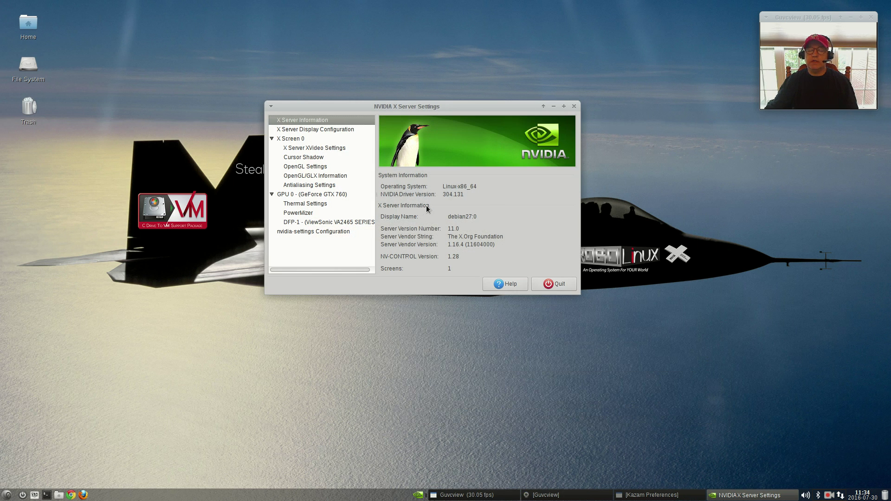
left_click(558, 284)
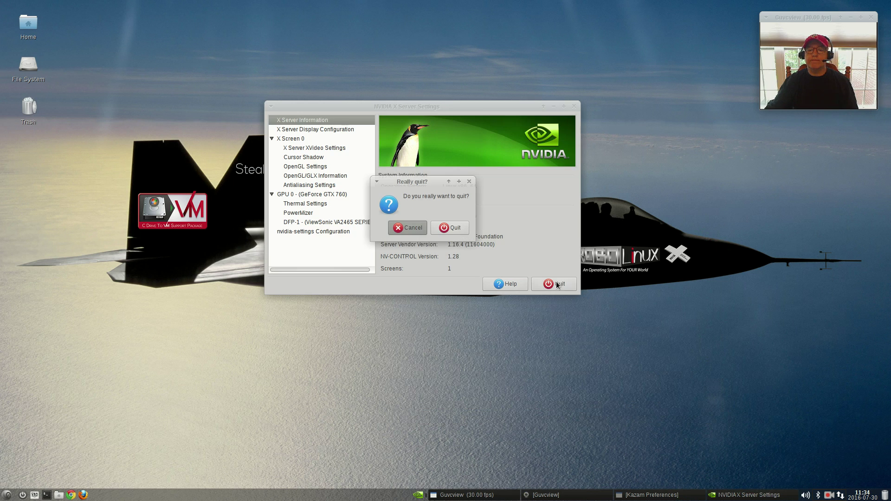
left_click(455, 228)
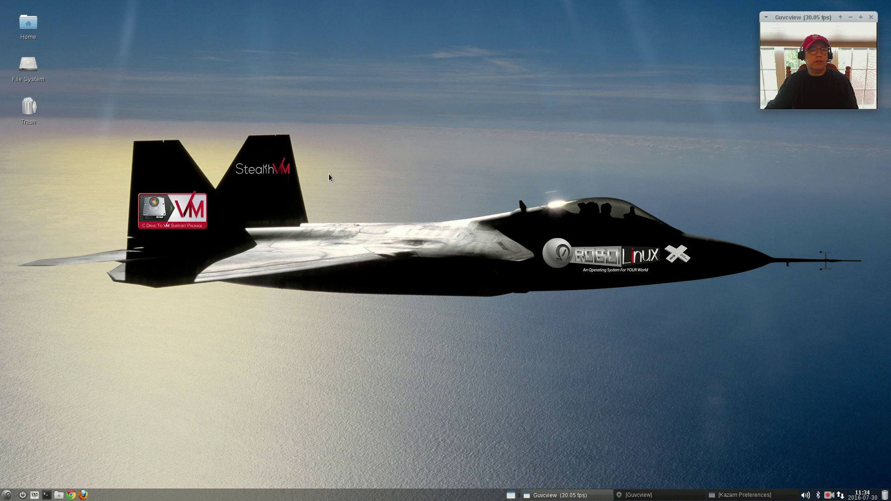
left_click(73, 99)
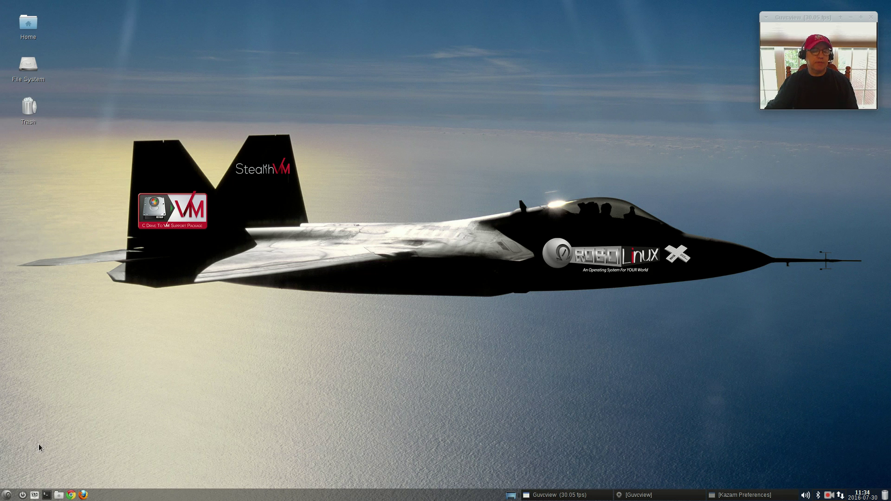
Step: Look through the Drivers and System applications and check for software updates with Package Updater
left_click(7, 494)
left_click(30, 332)
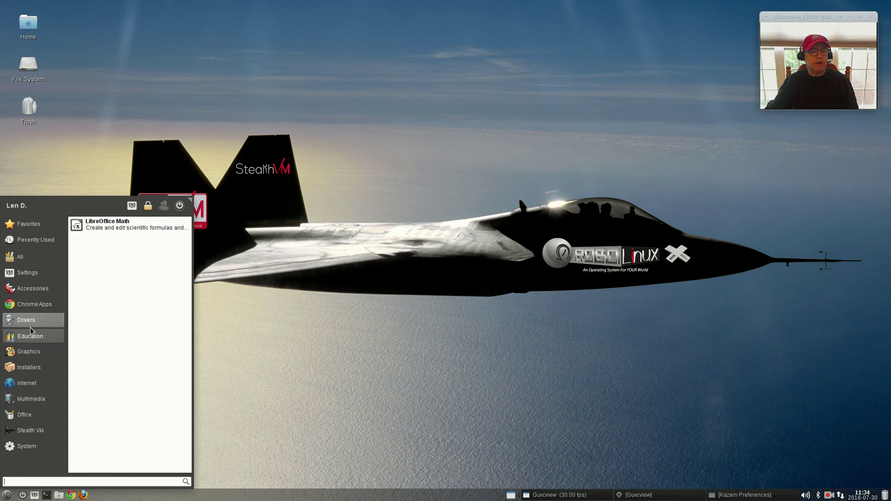
left_click(32, 326)
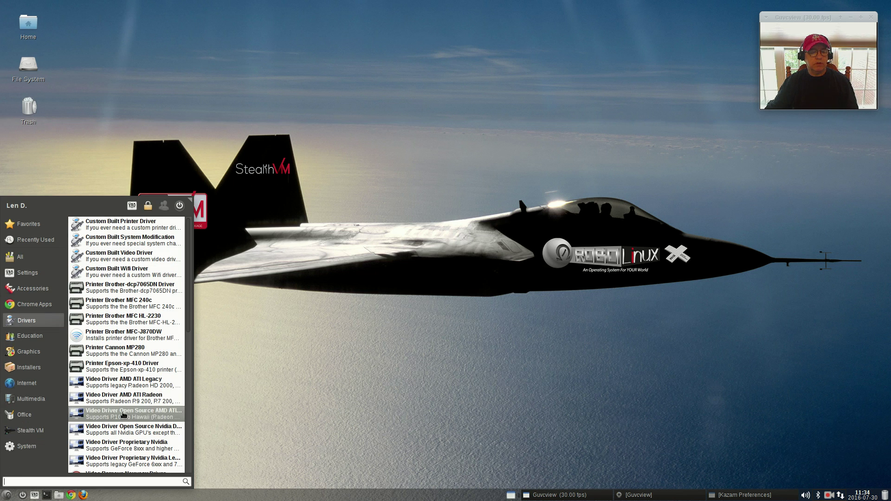
scroll(120, 444, "down", 4)
scroll(121, 445, "down", 6)
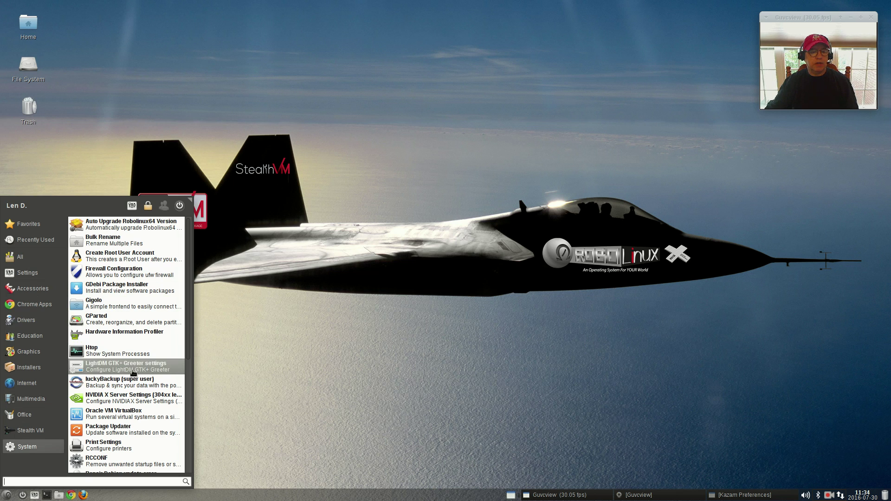
left_click(120, 428)
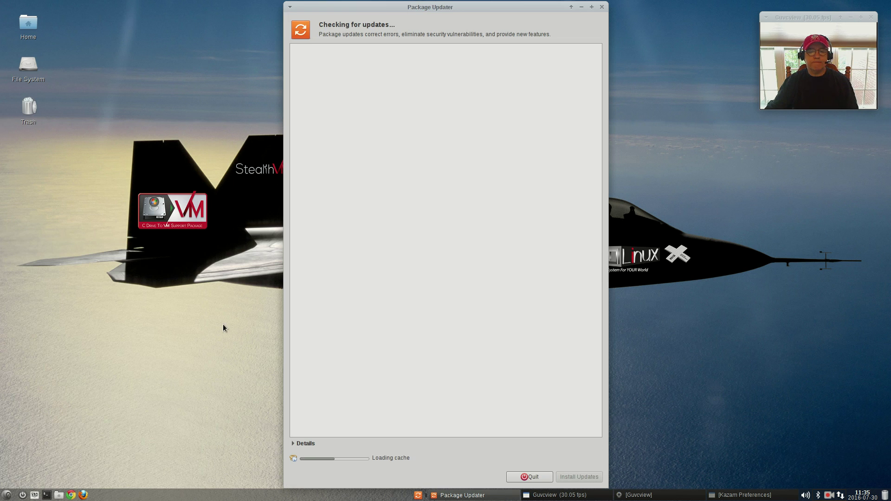
left_click(446, 279)
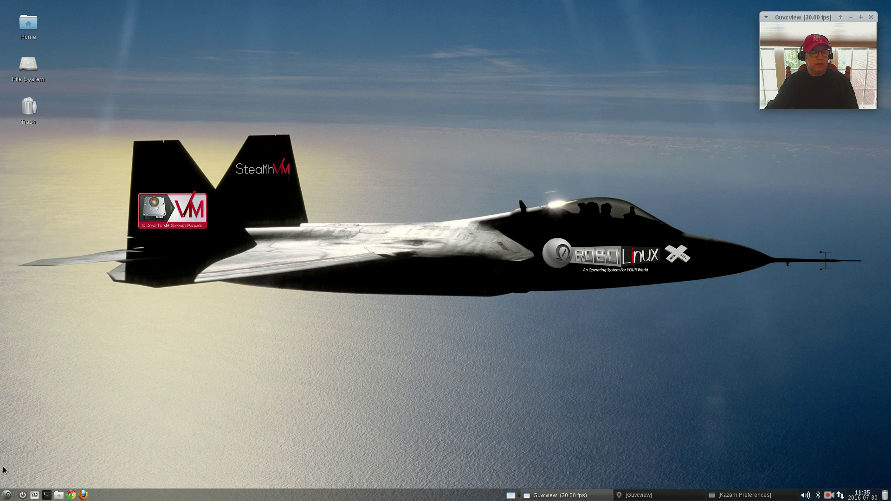
Step: Browse the application categories, including Internet, Installers, Settings and All, to see which programs and installers are offered
left_click(6, 495)
left_click(26, 399)
left_click(28, 384)
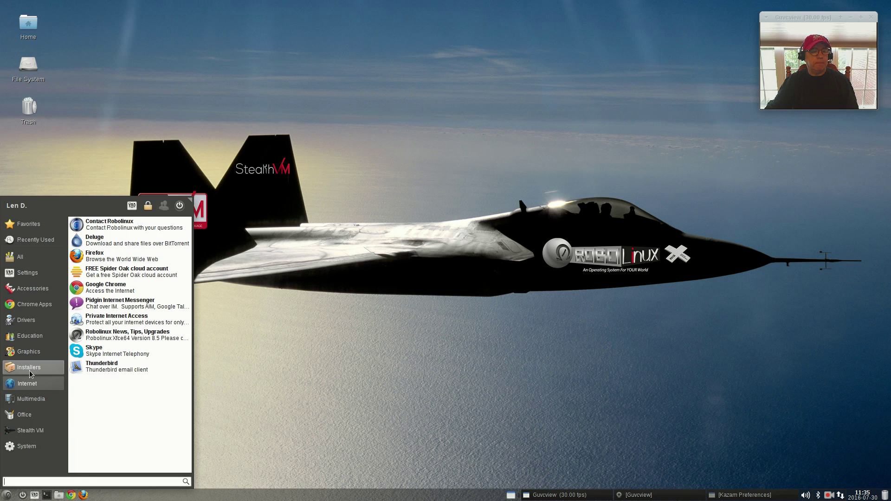
left_click(29, 372)
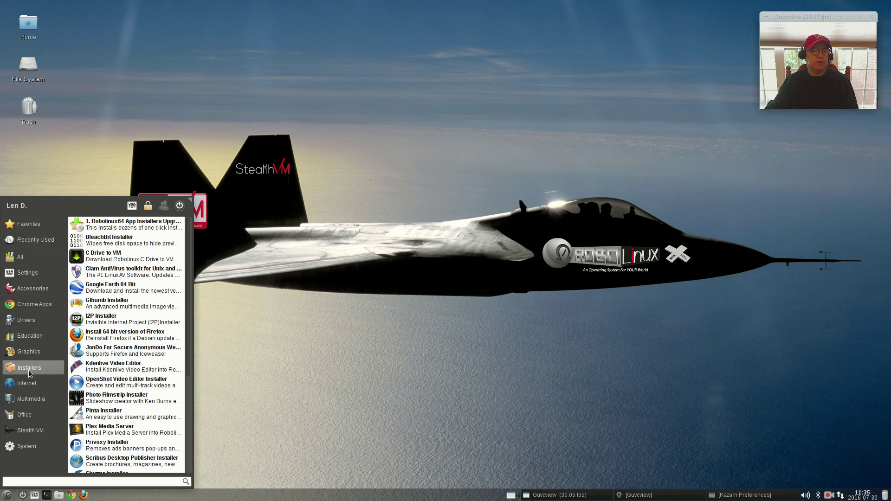
left_click(26, 321)
left_click(31, 273)
left_click(35, 256)
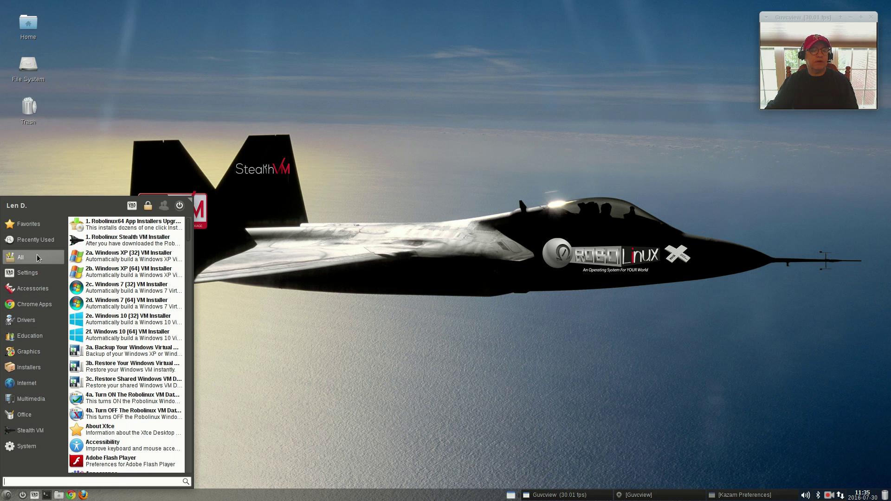
left_click(8, 273)
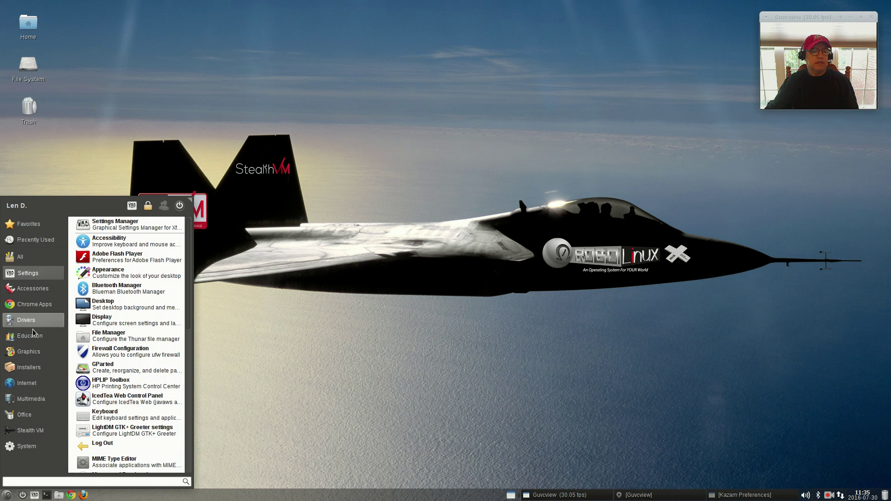
mouse_move(15, 372)
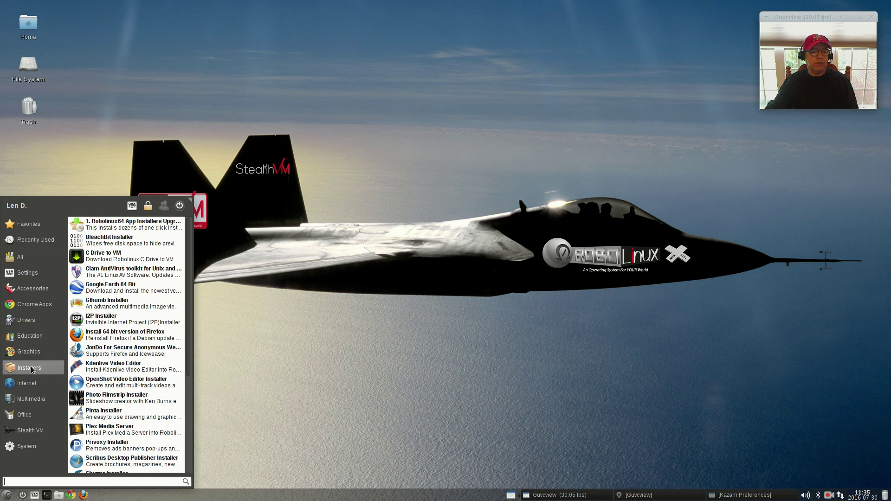
mouse_move(30, 259)
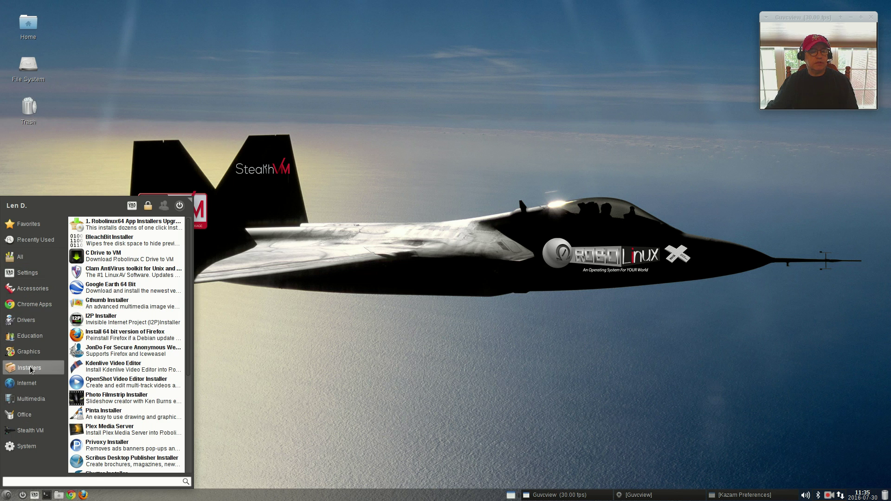
Step: Launch the Steam Games Installer from the Installers category and authorise it with the sudo password
scroll(126, 393, "down", 5)
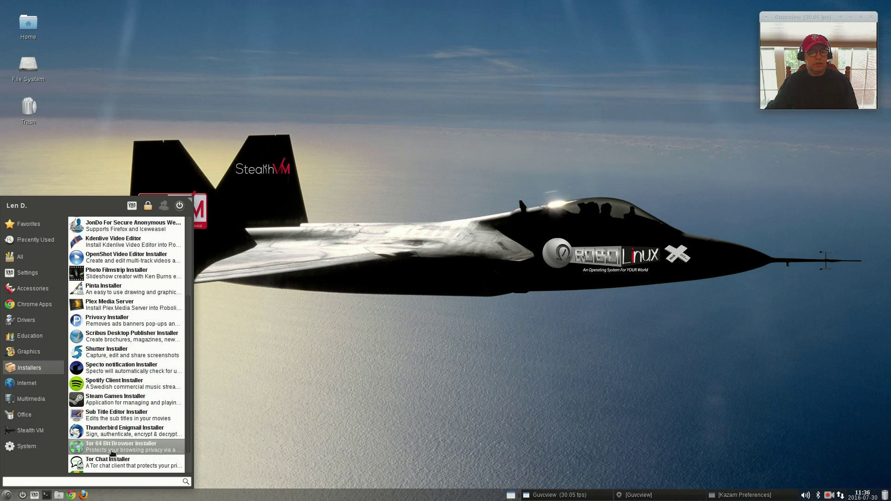
left_click(109, 403)
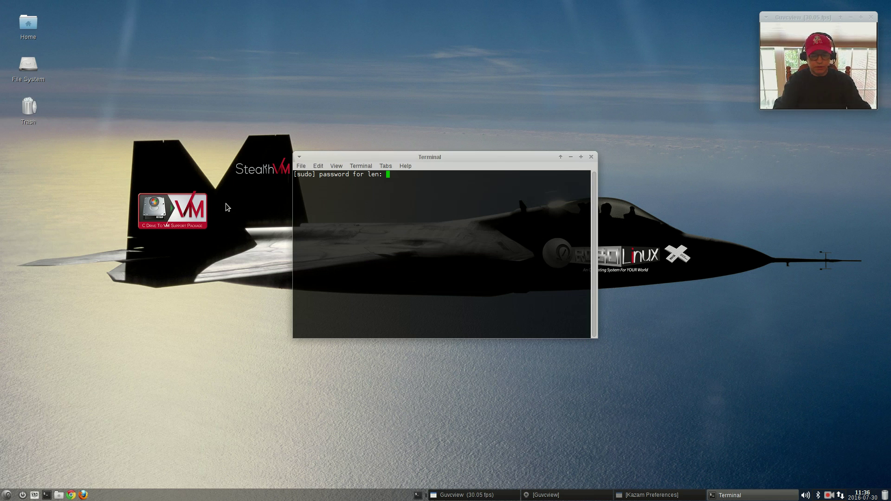
key("Return")
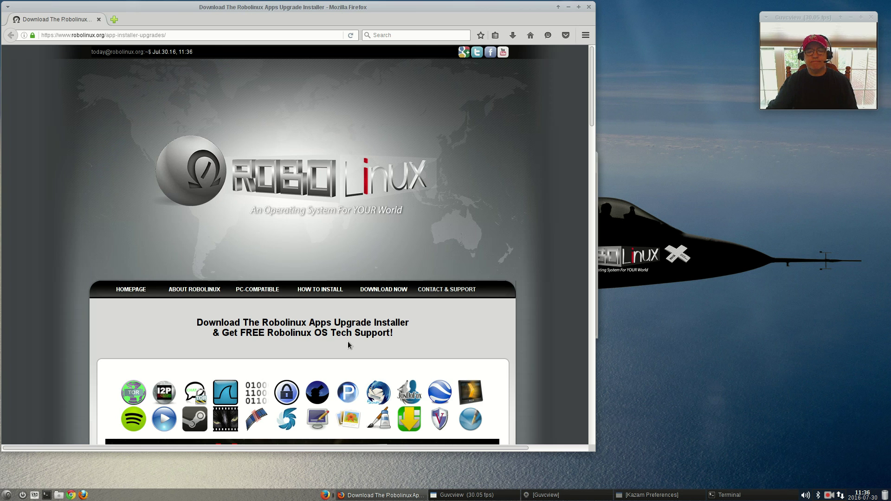
Step: Read the Robolinux Apps Upgrade Installer page, examining the included apps, the installation instructions and the donation price
scroll(343, 335, "down", 4)
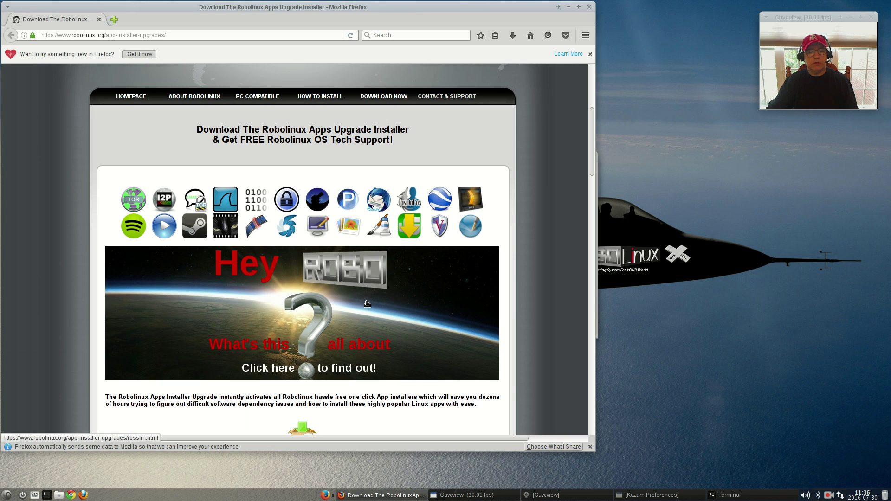
scroll(367, 305, "up", 2)
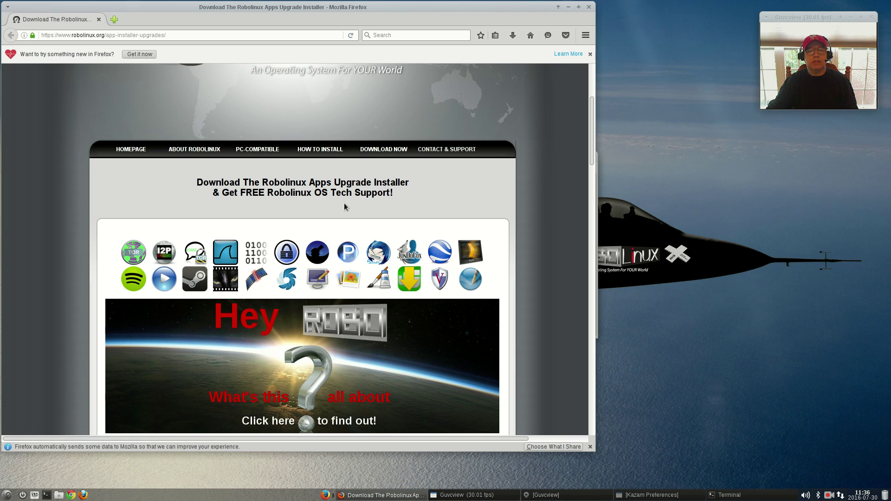
scroll(345, 208, "down", 10)
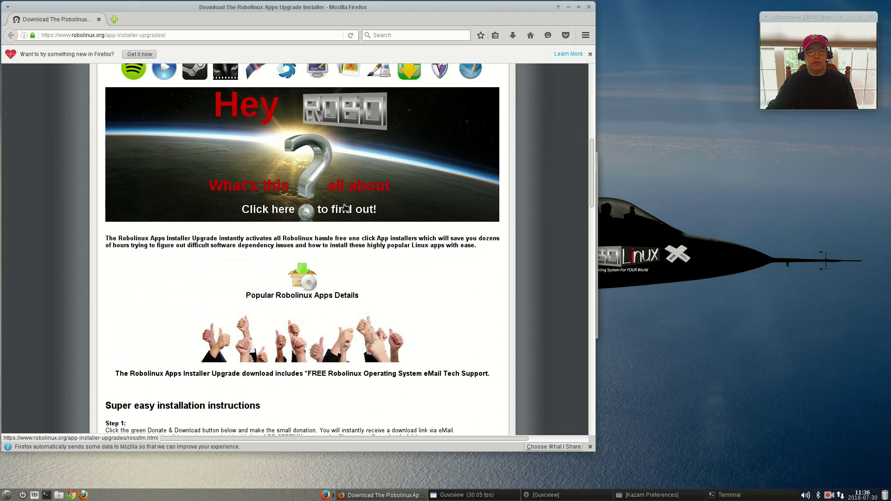
scroll(457, 197, "down", 3)
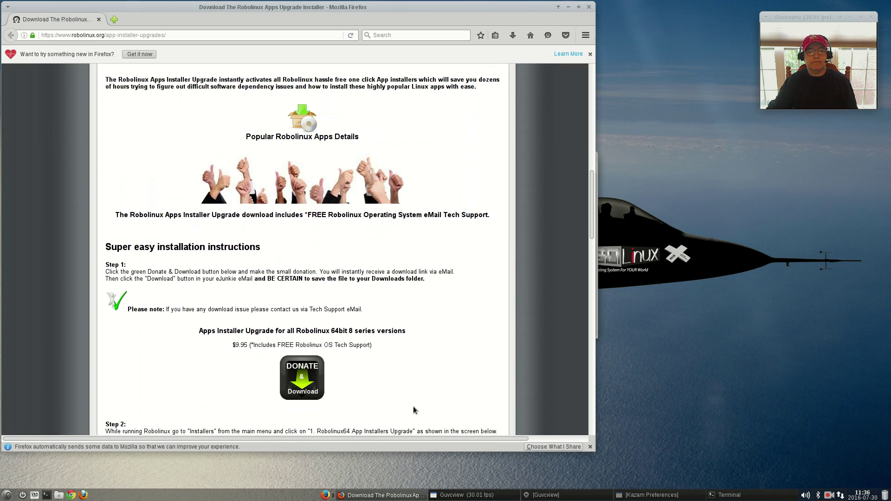
scroll(407, 396, "down", 2)
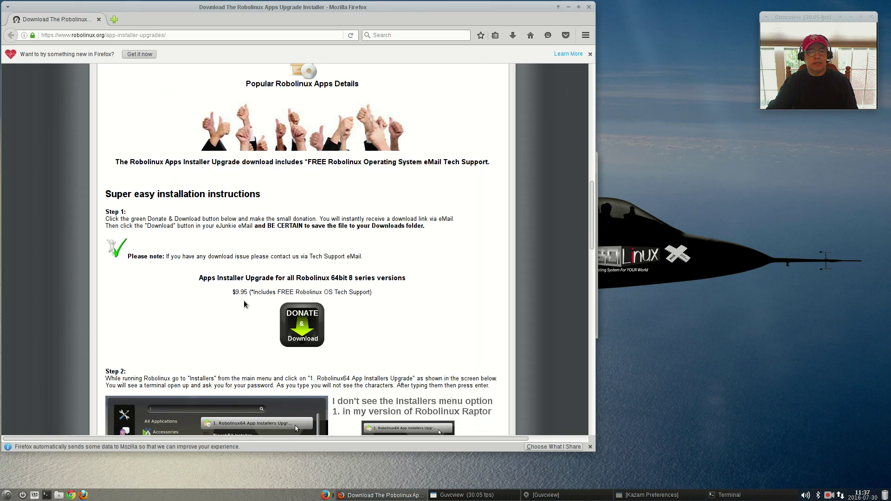
scroll(423, 253, "up", 9)
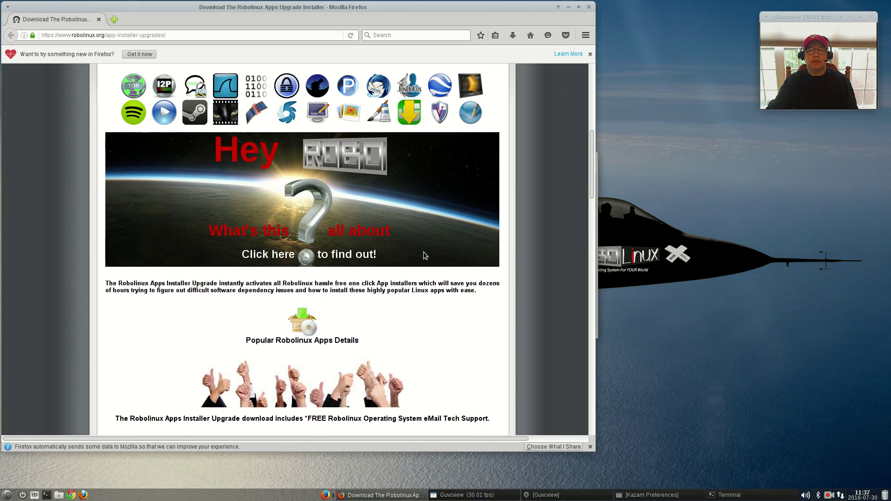
scroll(423, 255, "up", 10)
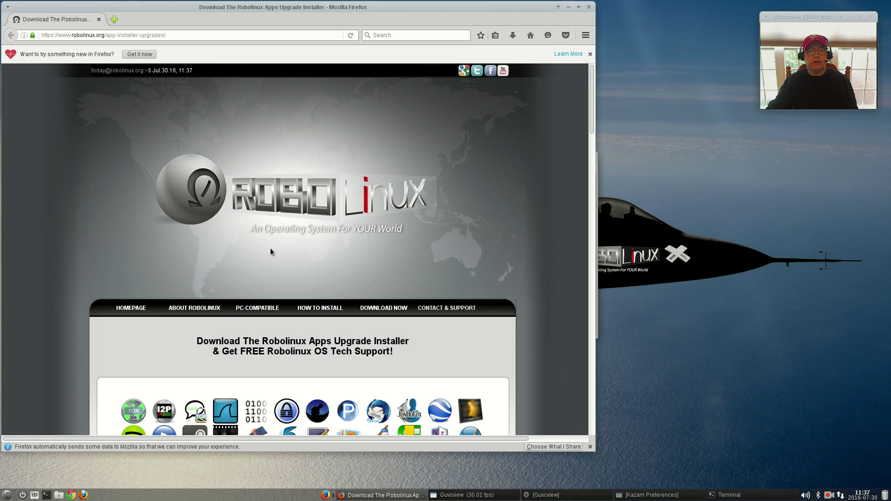
scroll(302, 286, "down", 10)
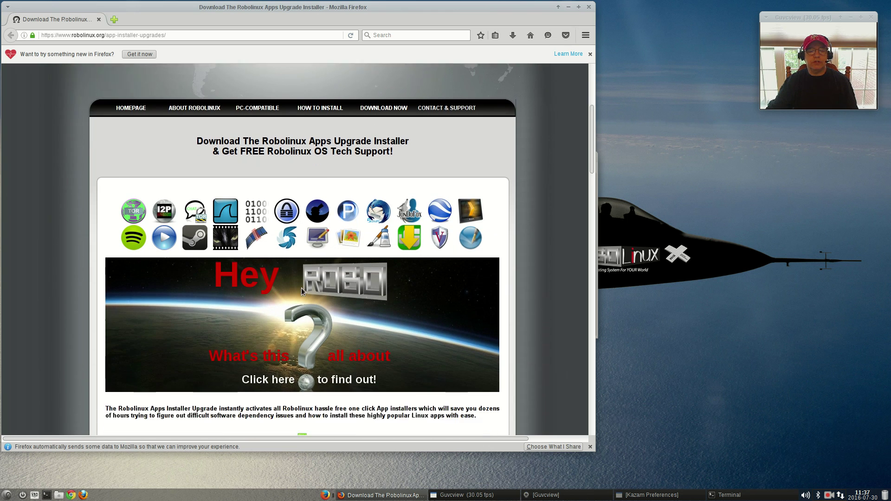
scroll(302, 268, "down", 2)
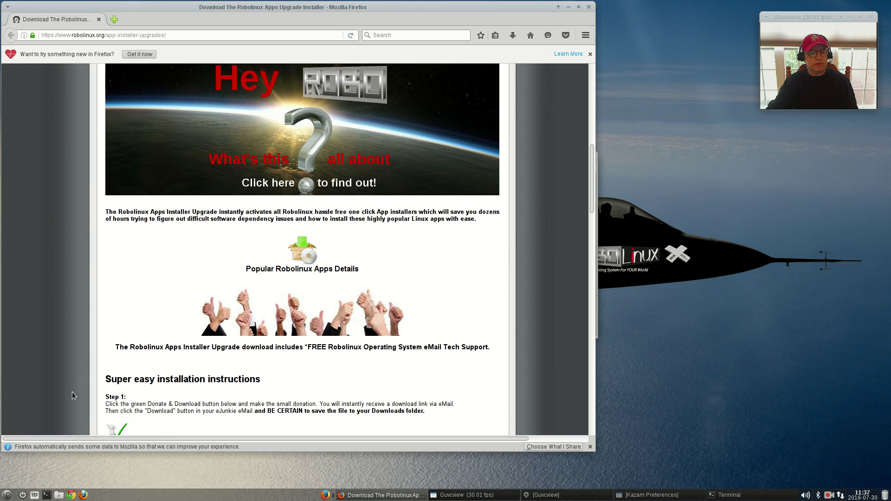
Step: Review the one-click app installers in the Installers category again and return to the Robolinux web page
left_click(8, 495)
left_click(29, 368)
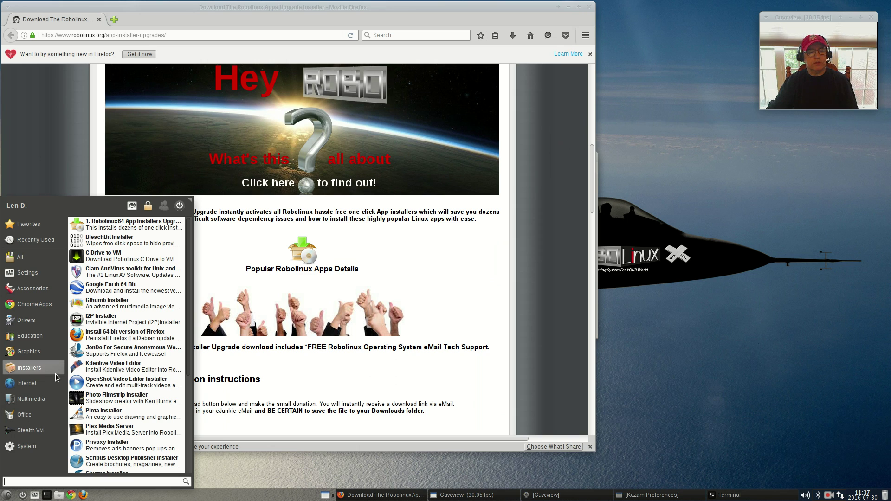
left_click(119, 364)
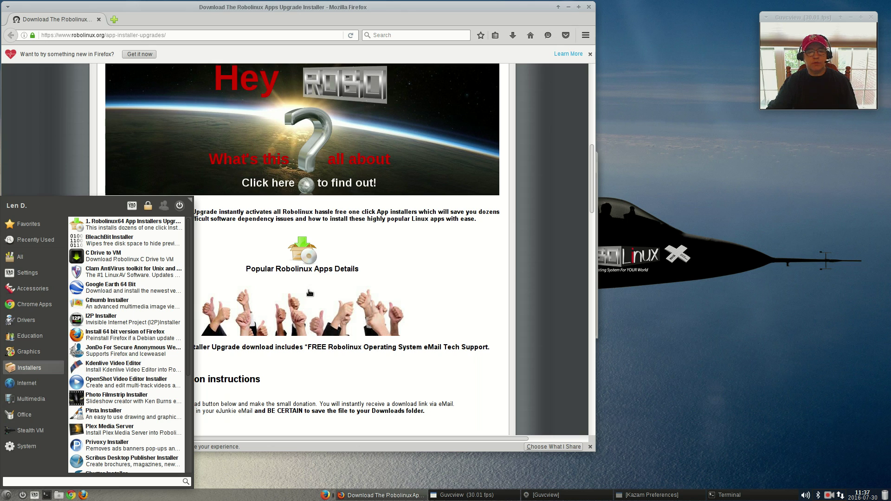
left_click(413, 263)
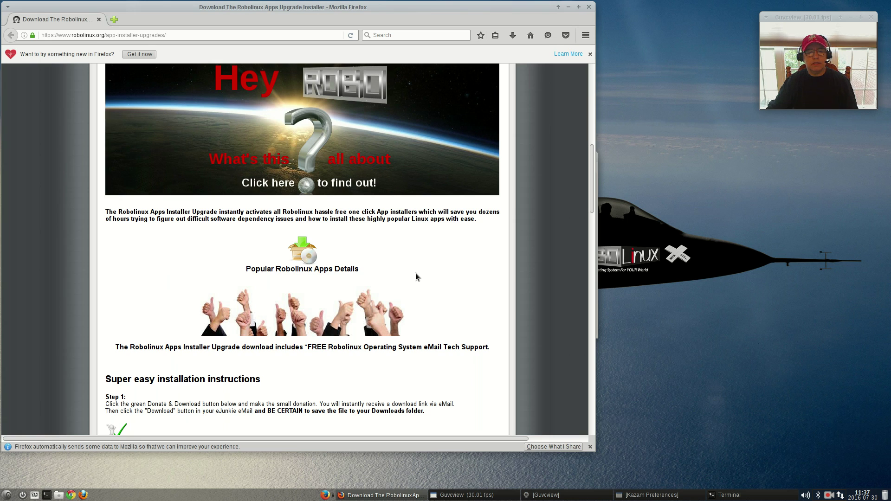
Step: Read the upgrade page's donation and installation steps, including the guidance on the missing installer option, and close the browser
scroll(416, 274, "down", 6)
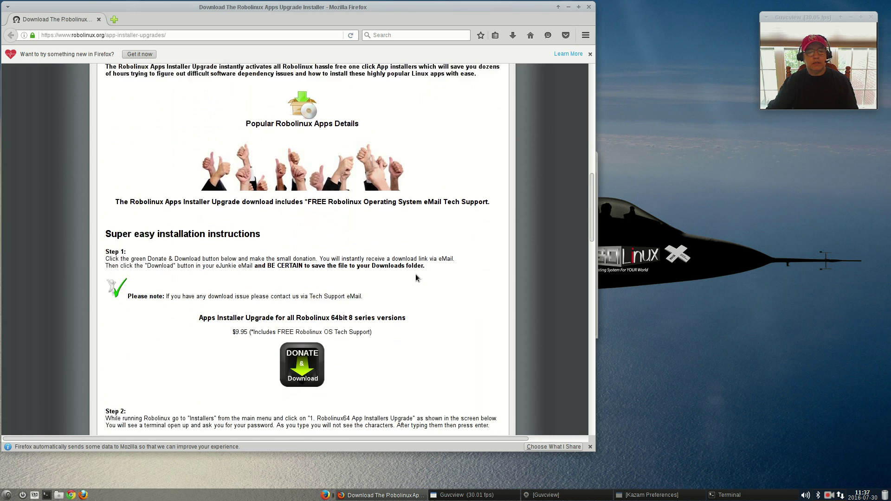
scroll(416, 275, "down", 3)
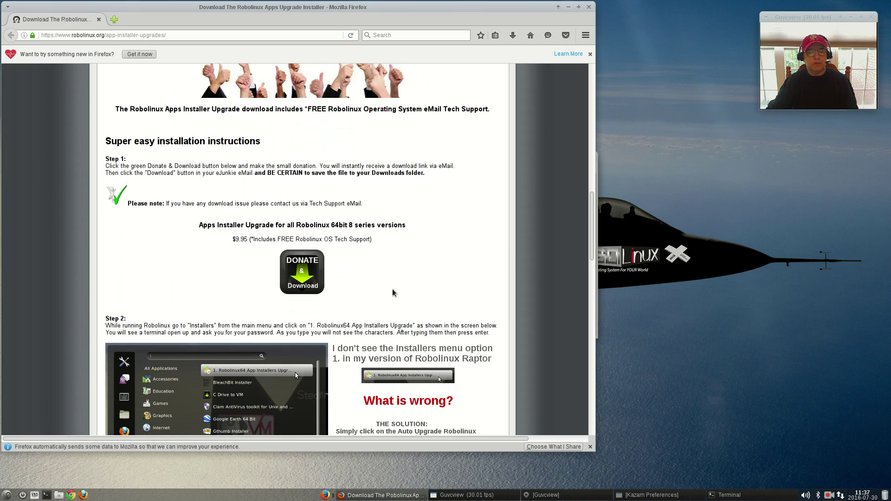
scroll(386, 302, "down", 10)
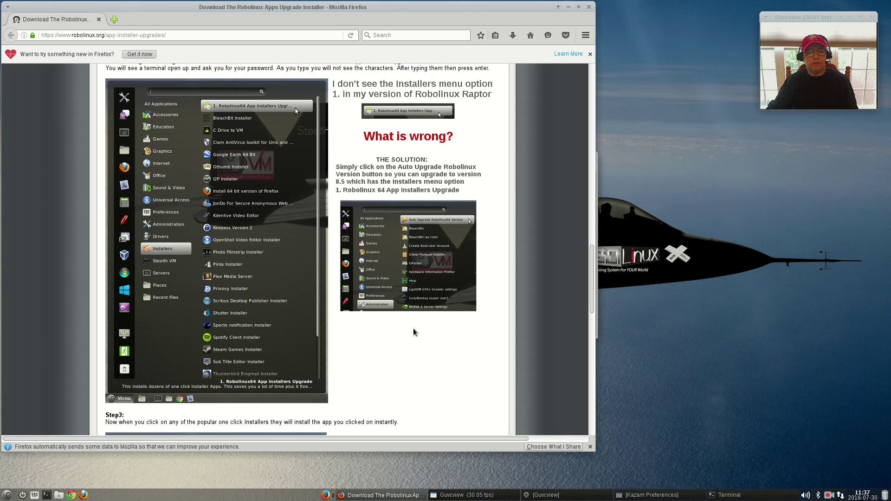
scroll(414, 333, "up", 12)
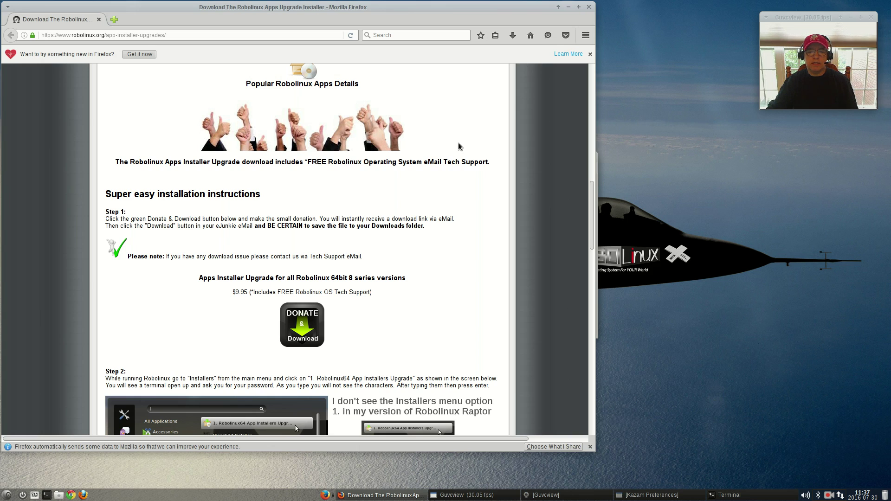
left_click_drag(481, 6, 579, 21)
left_click(686, 21)
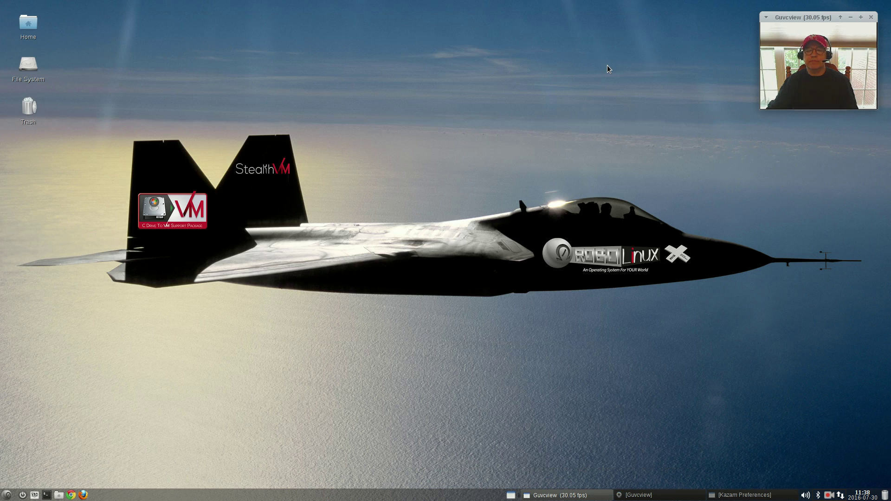
Step: Run "sudo apt-get install steam" in a new terminal and authorise it with the sudo password
left_click(47, 495)
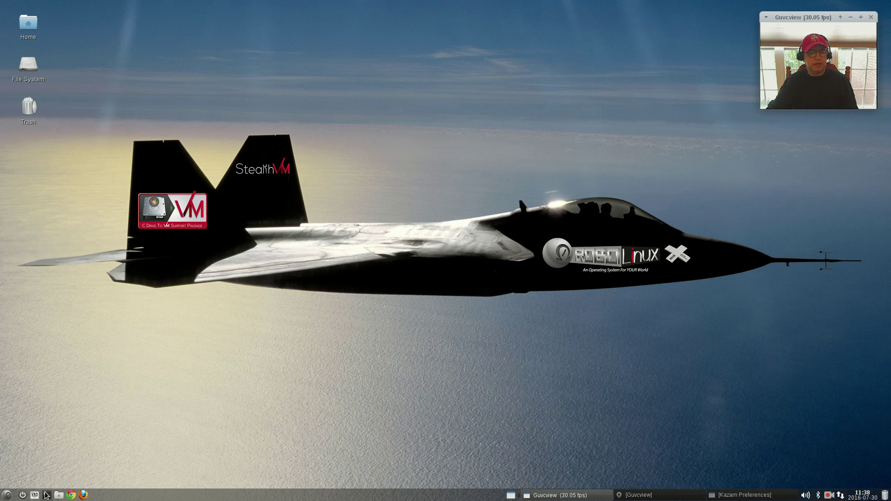
type("sudo ap")
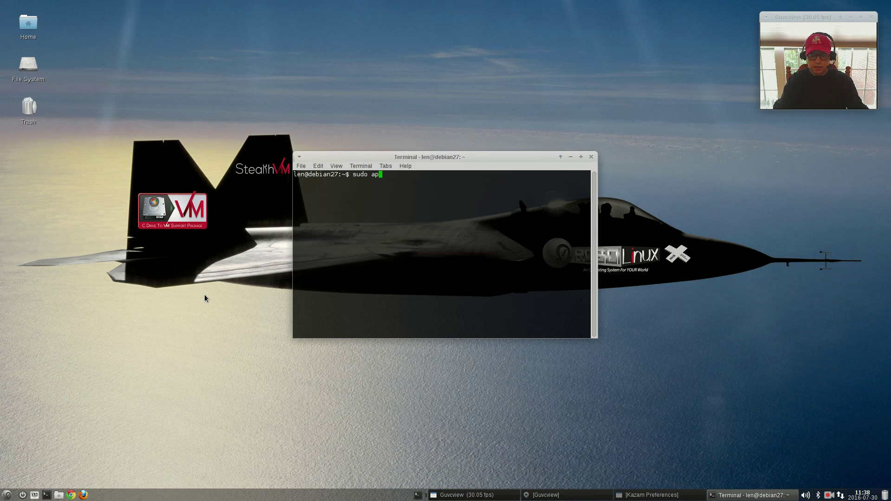
type("t-get install s")
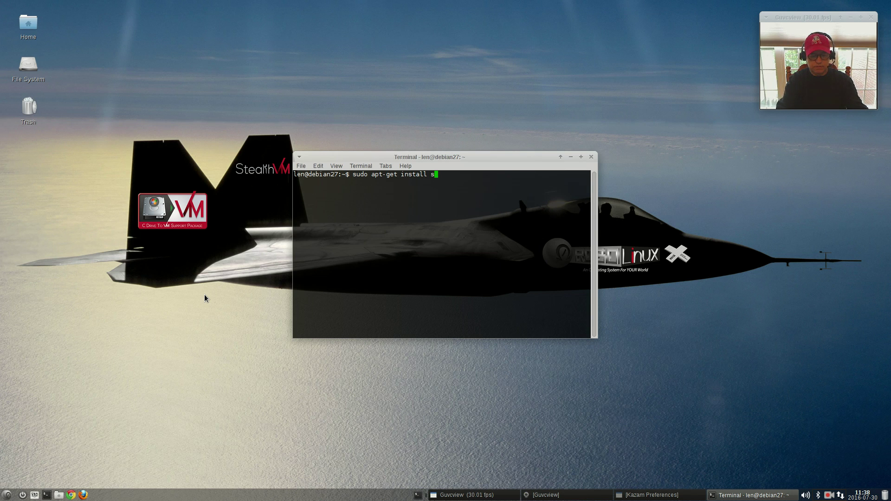
type("team")
key("Return")
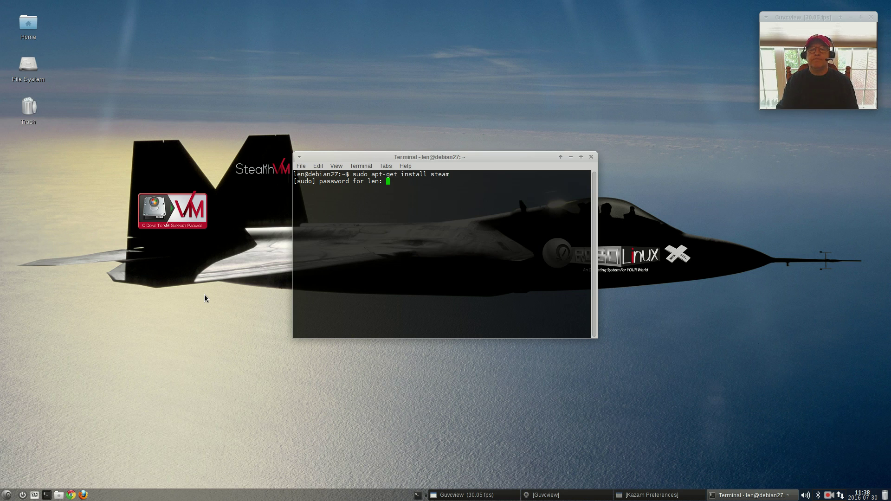
key("Return")
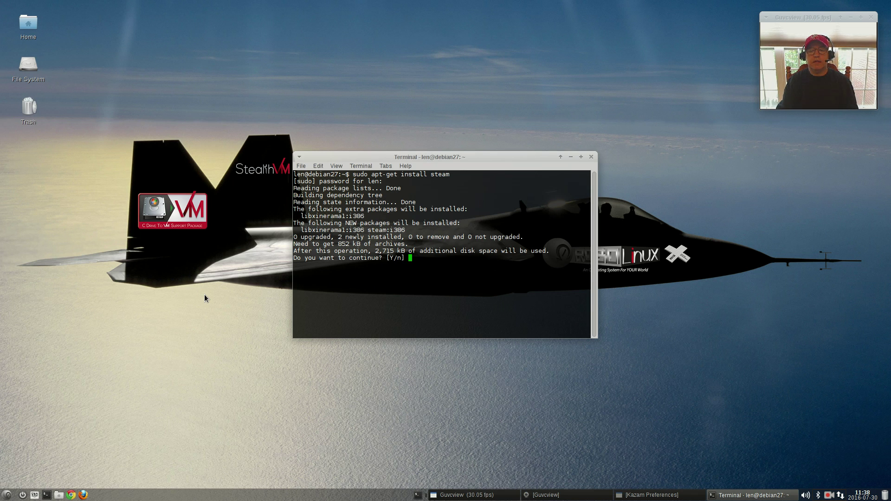
Step: Confirm the Steam package installation and answer its configuration prompts to complete the setup
key("Return")
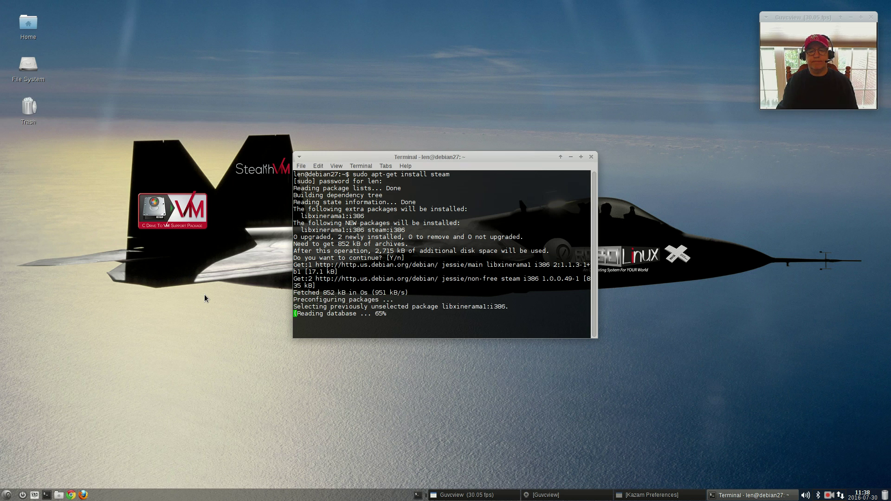
key("Tab")
key("Return")
key("Tab")
key("Return")
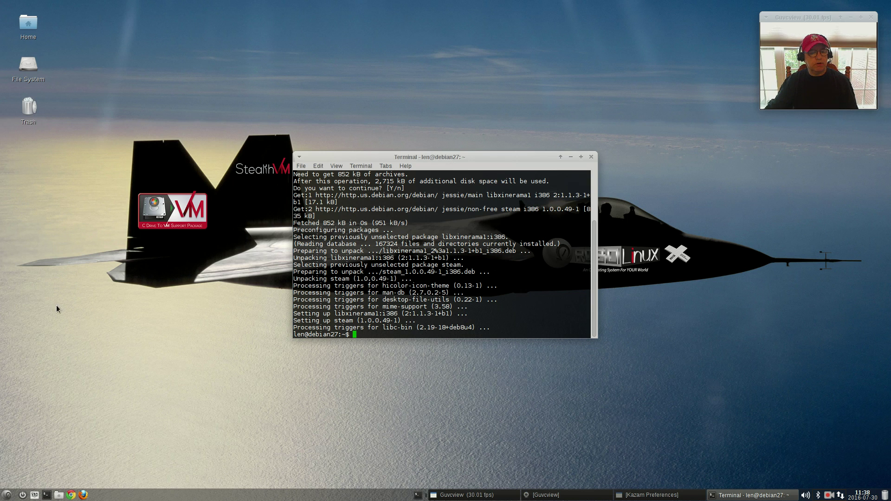
Step: Review the full list of one-click installers in the Installers category, down to the Wireshark Installer, and dismiss the list
left_click(7, 496)
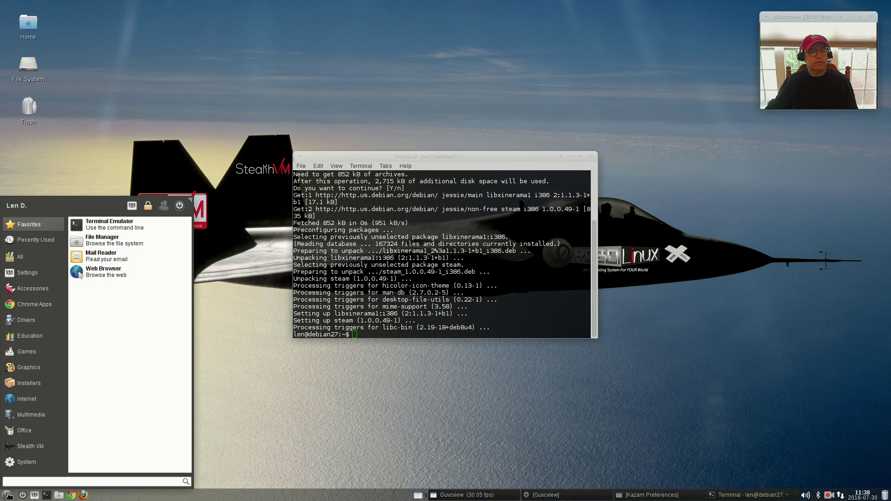
mouse_move(22, 384)
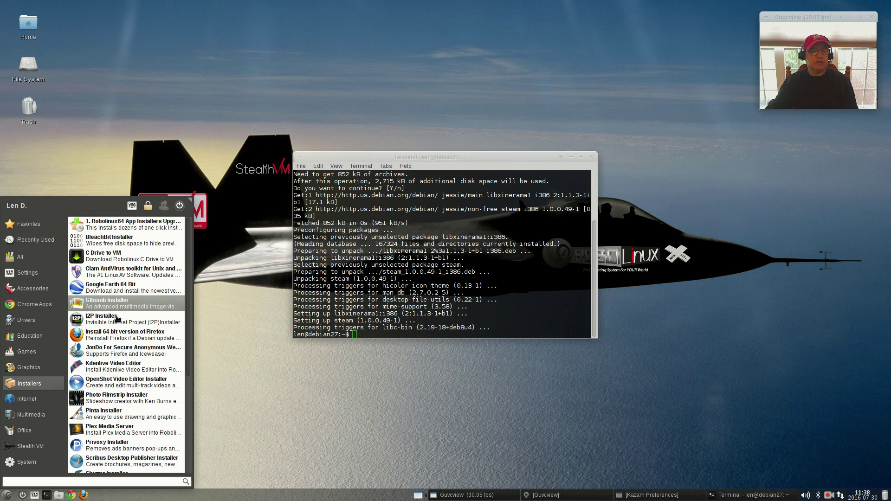
scroll(125, 381, "down", 5)
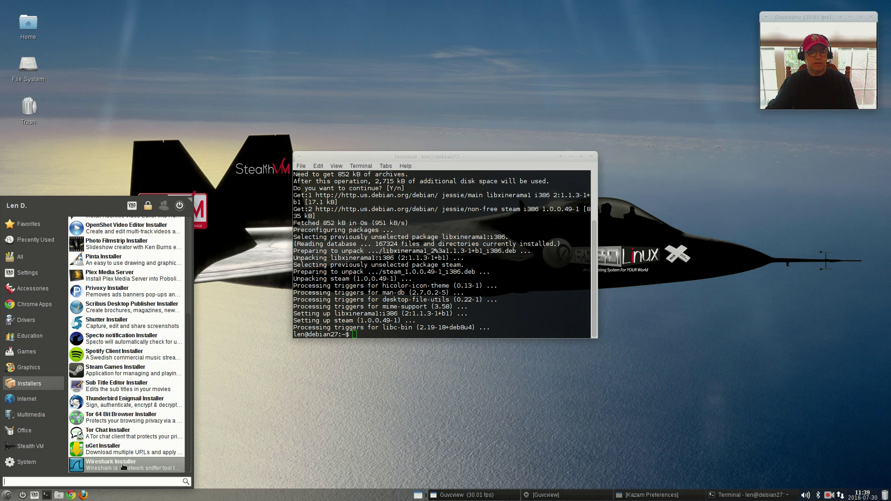
scroll(125, 431, "up", 5)
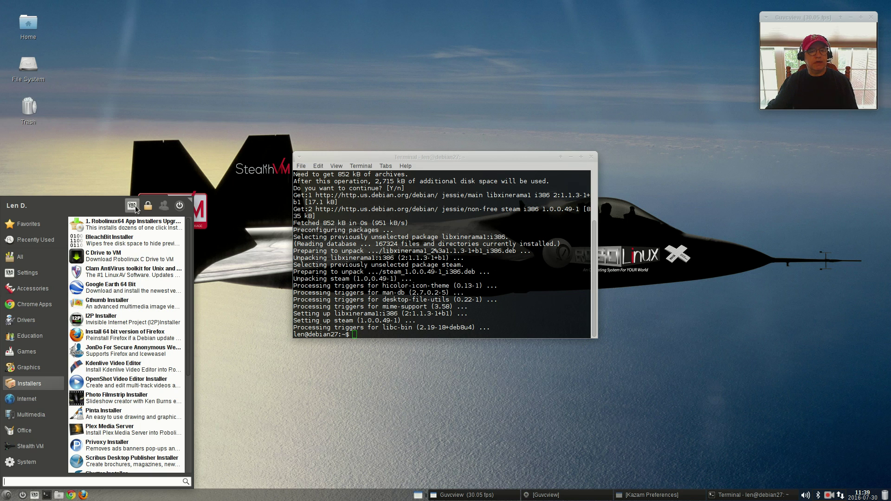
left_click(168, 172)
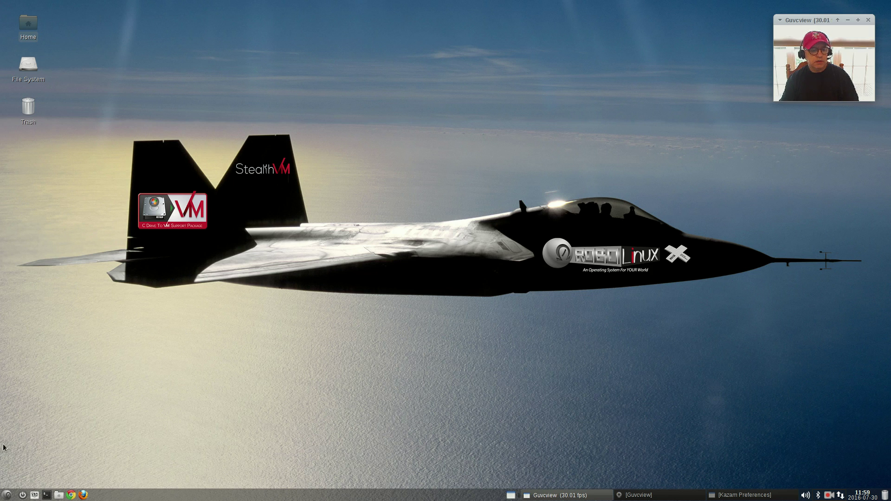
Step: Browse the Internet, Drivers and Accessories application categories to review the available programs and drivers, and return to the desktop
left_click(6, 496)
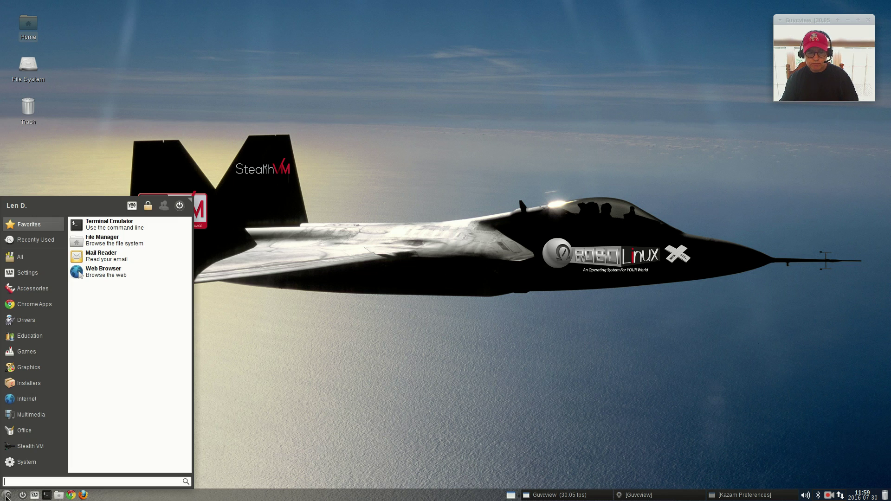
left_click(48, 463)
left_click(43, 417)
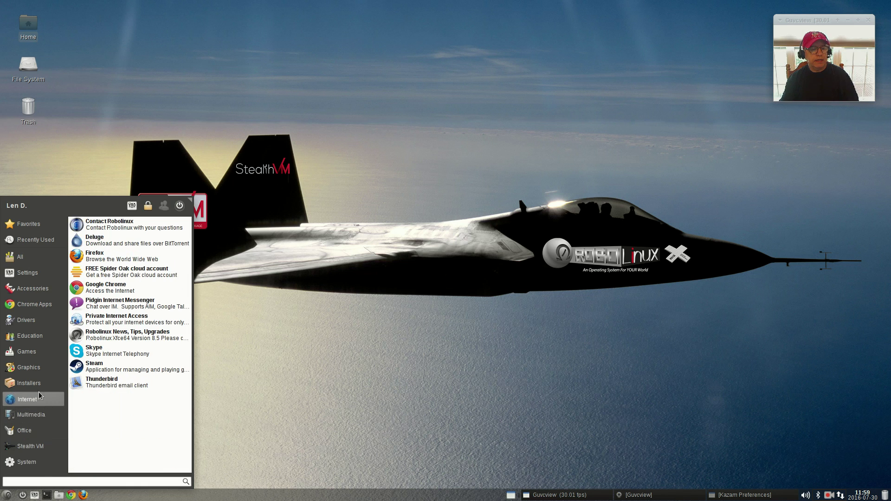
left_click(33, 387)
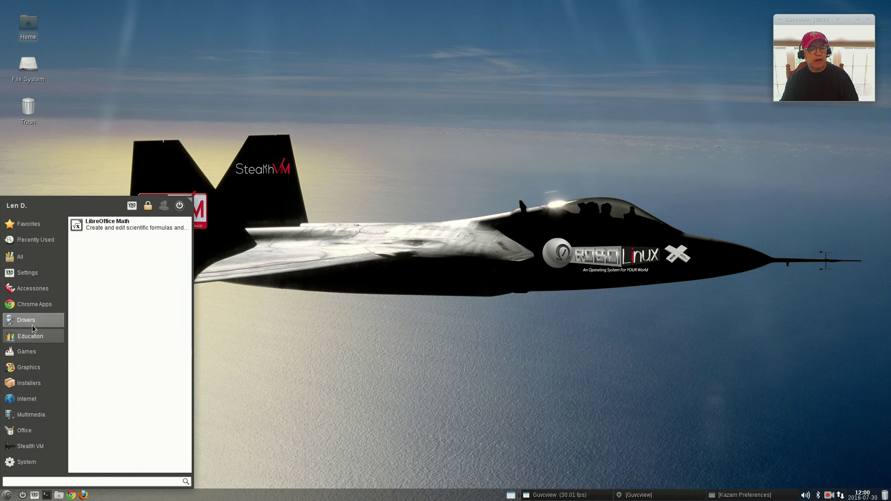
mouse_move(32, 319)
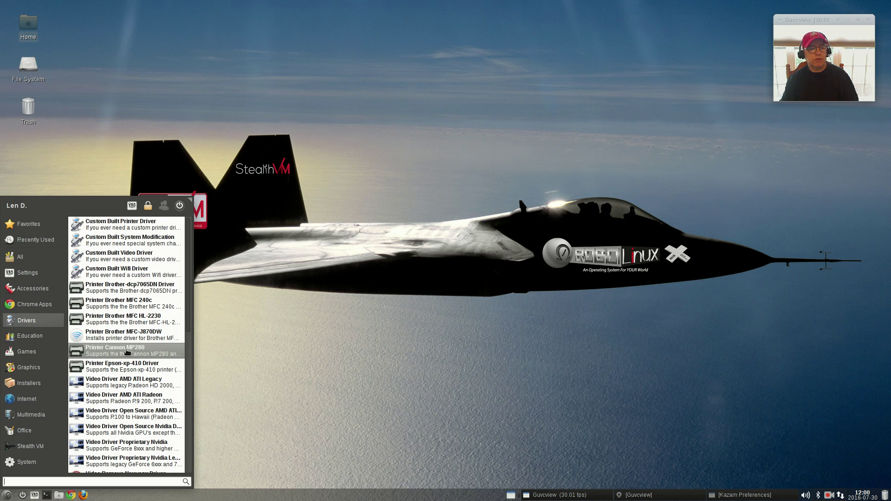
mouse_move(33, 291)
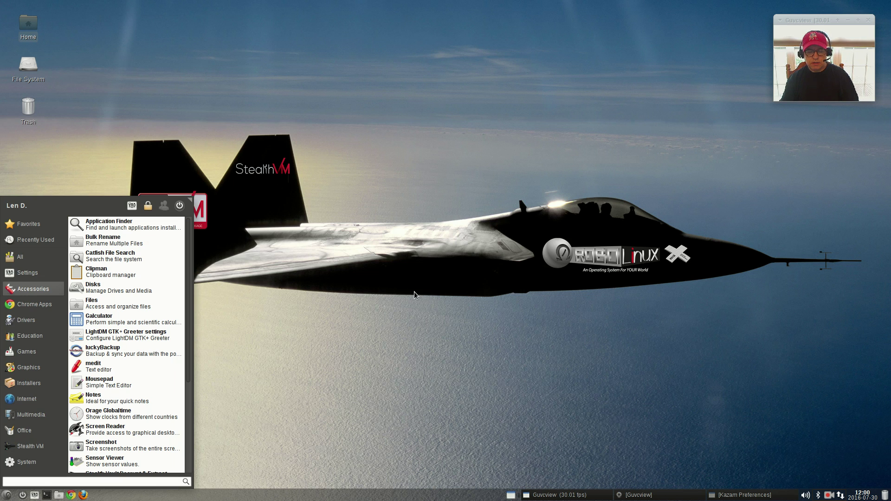
left_click(417, 267)
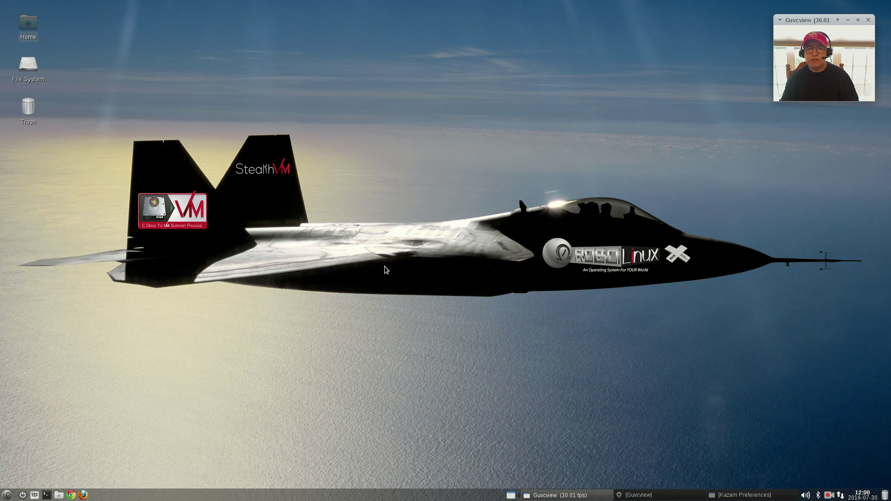
left_click(338, 121)
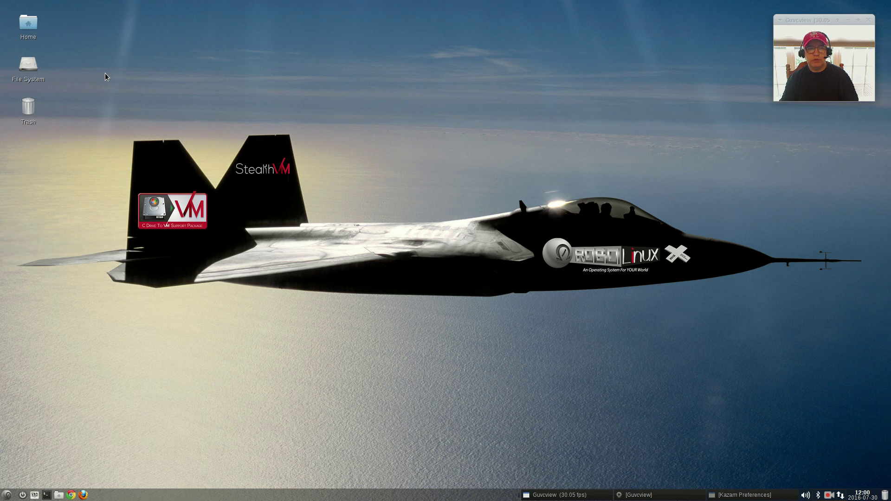